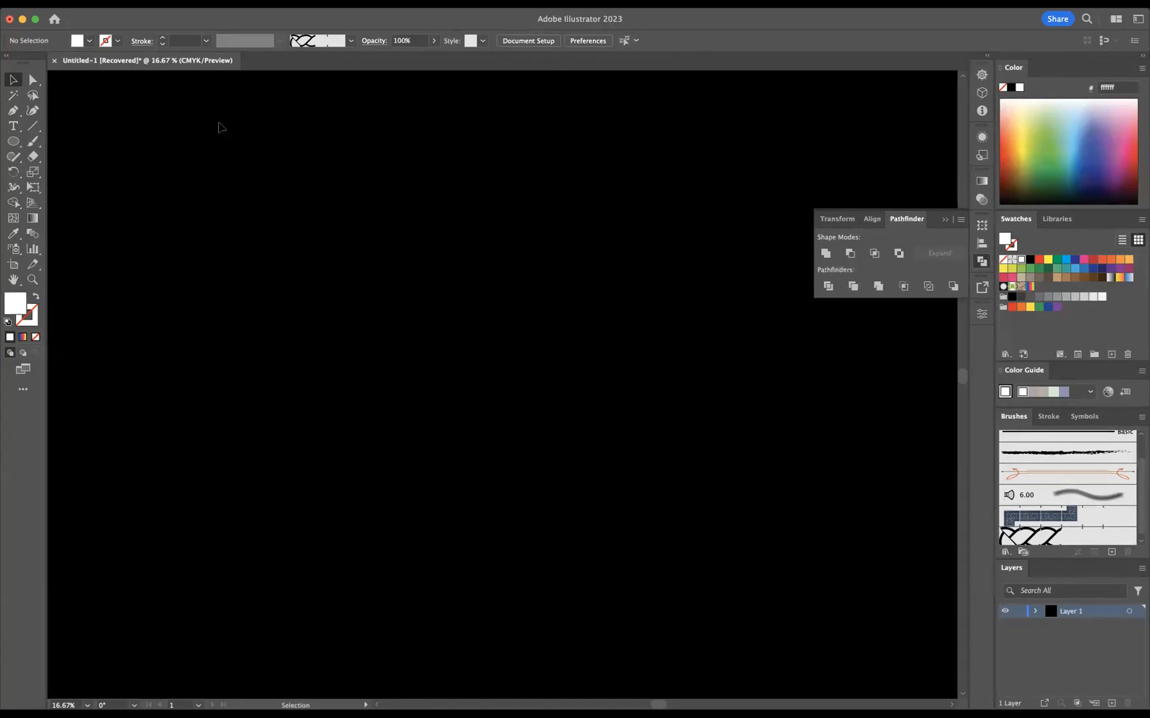
# - Draw a white circle about 288 mm in diameter on the black background
pyautogui.click(14, 141)
pyautogui.moveTo(285, 261); pyautogui.dragTo(445, 392)
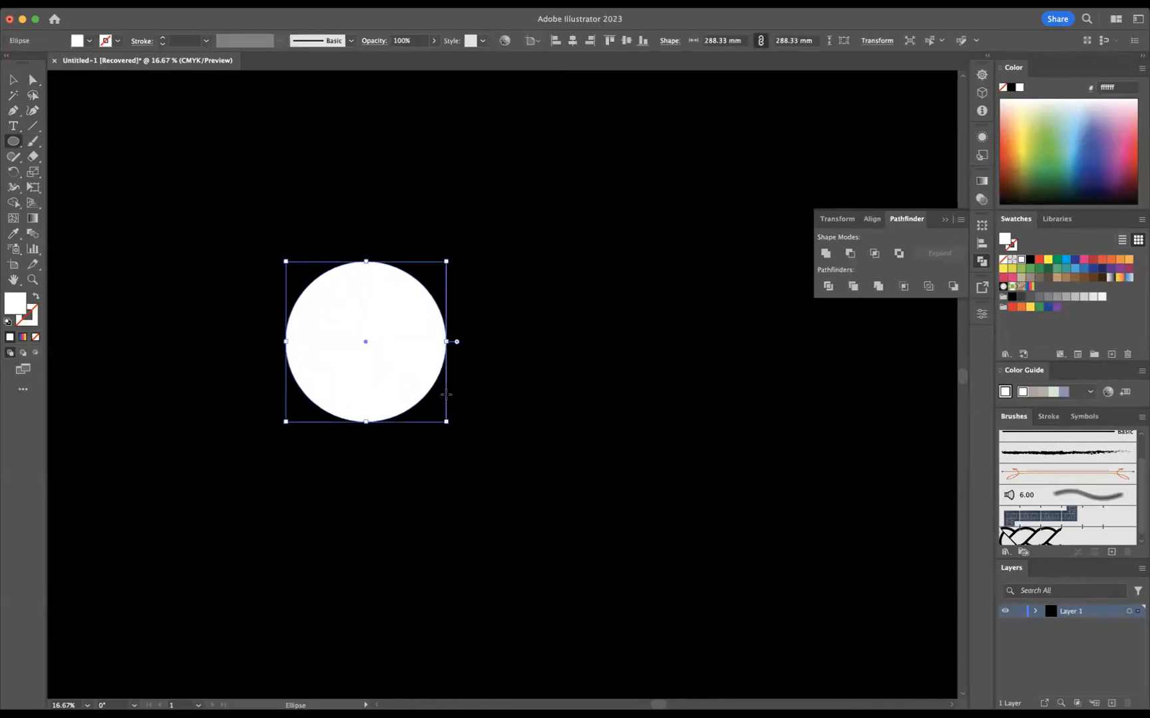
pyautogui.click(16, 81)
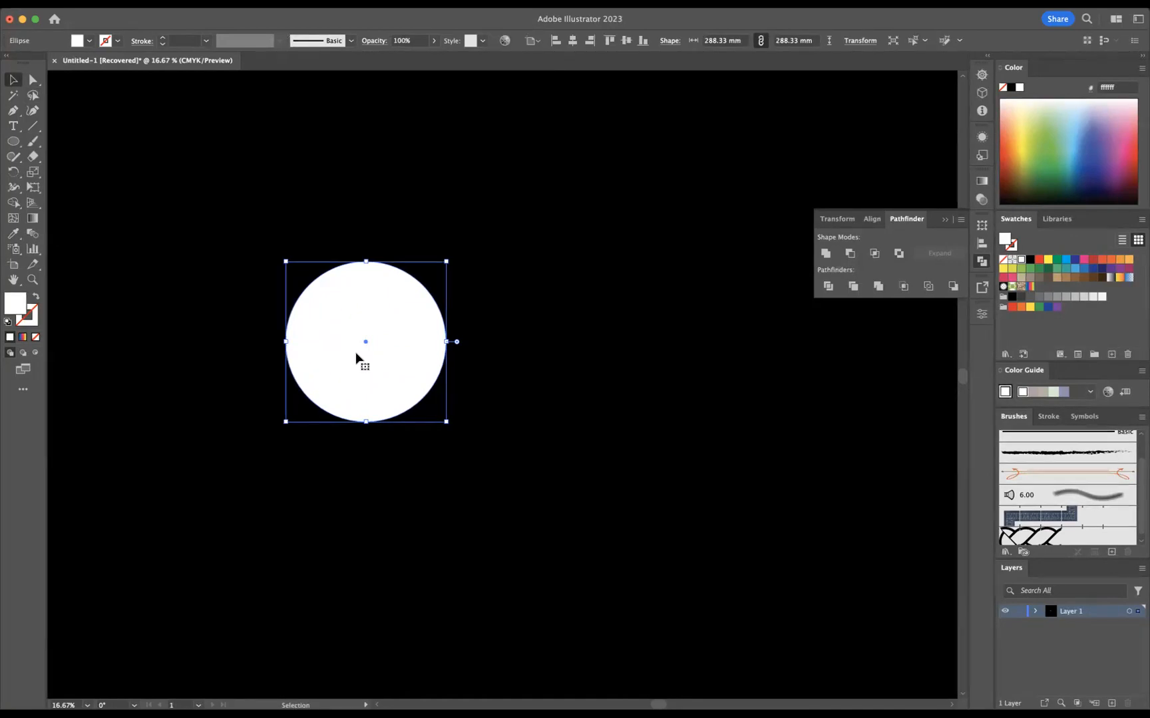
pyautogui.keyDown('shift'); pyautogui.click(387, 352); pyautogui.keyUp('shift')
pyautogui.click(416, 344)
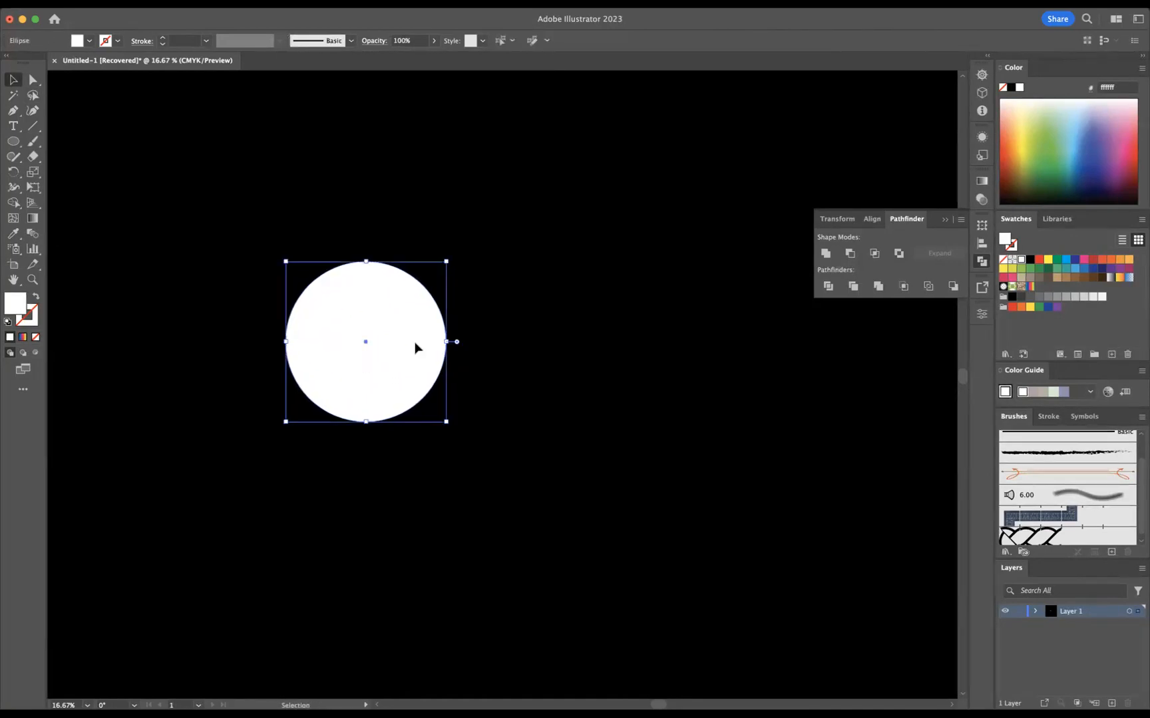
# - Duplicate the circle horizontally so the two overlap, and intersect both circles with Pathfinder into one pointed leaf shape
pyautogui.keyDown('alt'); pyautogui.keyDown('shift'); pyautogui.moveTo(390, 342); pyautogui.dragTo(474, 346); pyautogui.keyUp('shift'); pyautogui.keyUp('alt')
pyautogui.moveTo(288, 239); pyautogui.dragTo(556, 467)
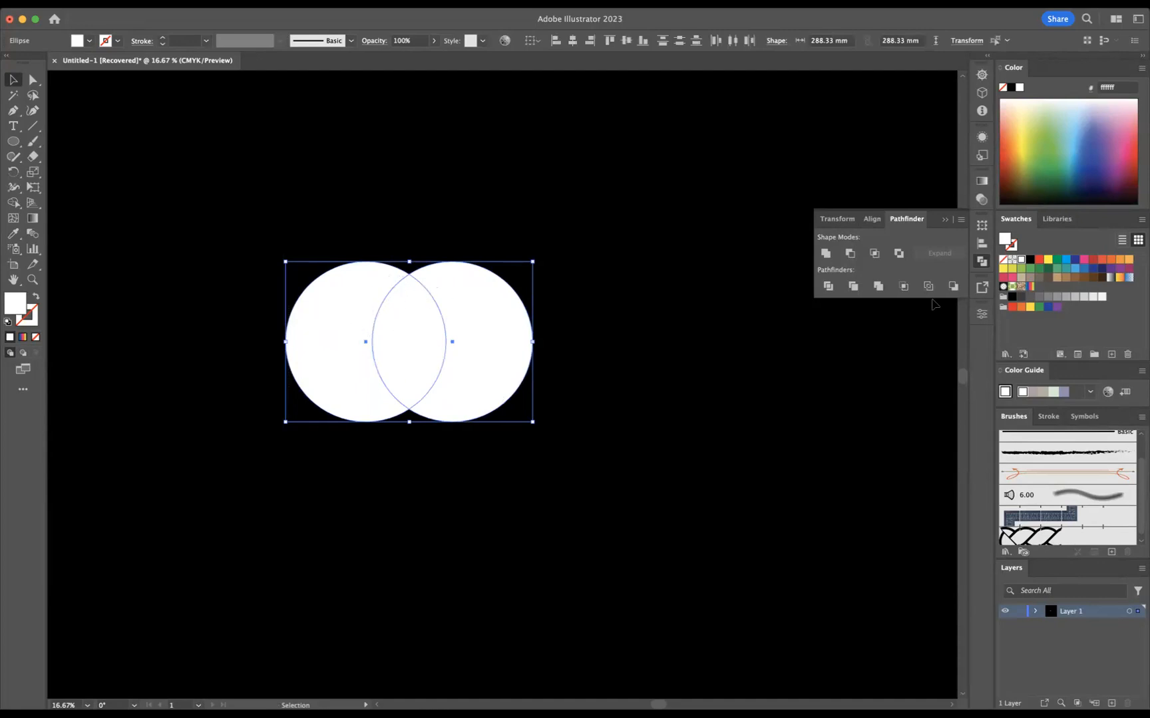
pyautogui.click(877, 259)
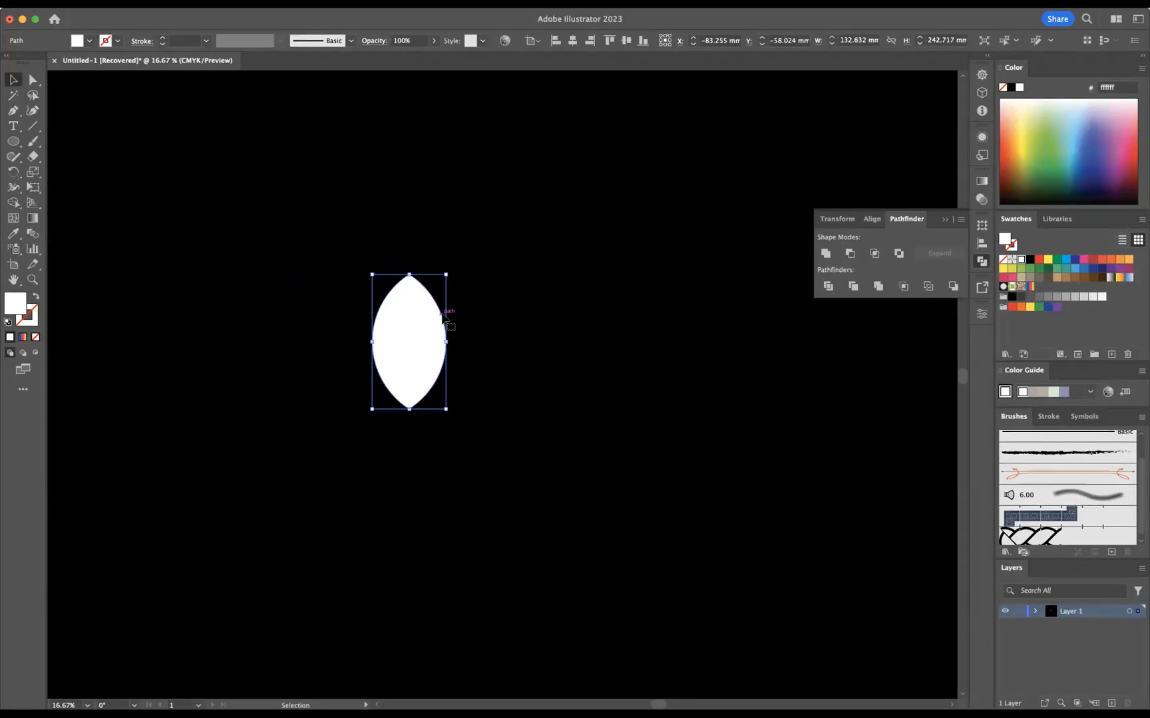
# - Arrange a mirrored pair of tilted leaves, each about 64 mm wide, and place an upright copy well to their right
pyautogui.moveTo(453, 341); pyautogui.dragTo(258, 573)
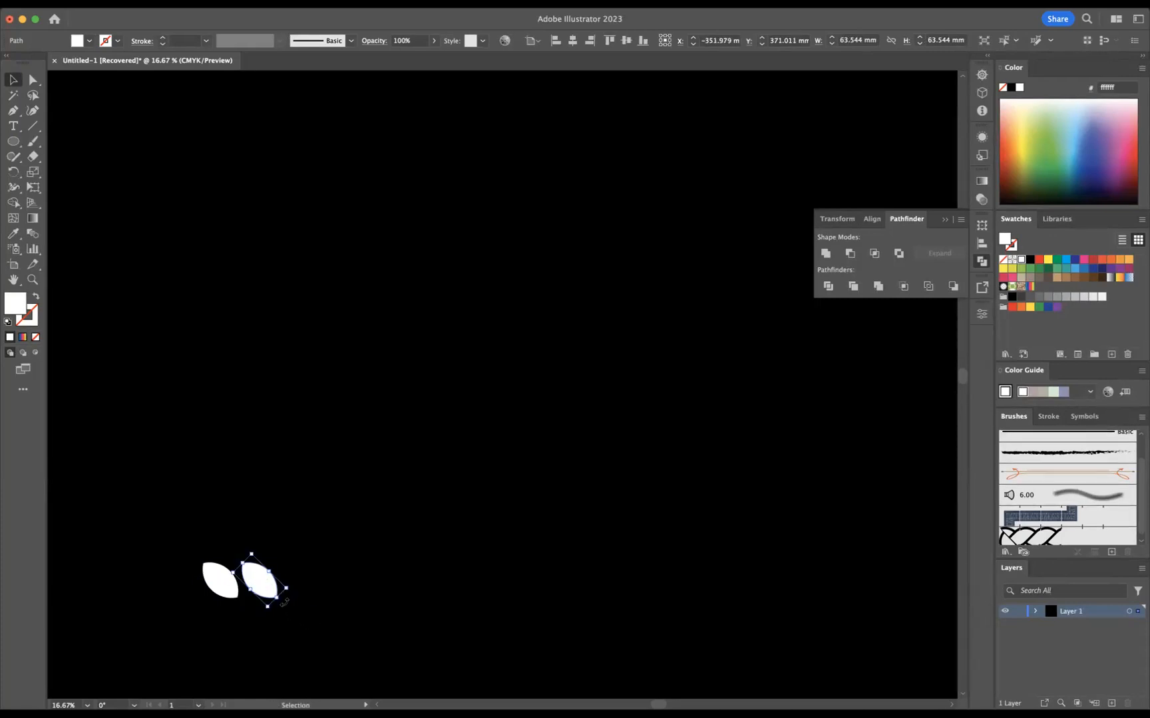
pyautogui.moveTo(282, 601); pyautogui.dragTo(236, 615)
pyautogui.click(299, 500)
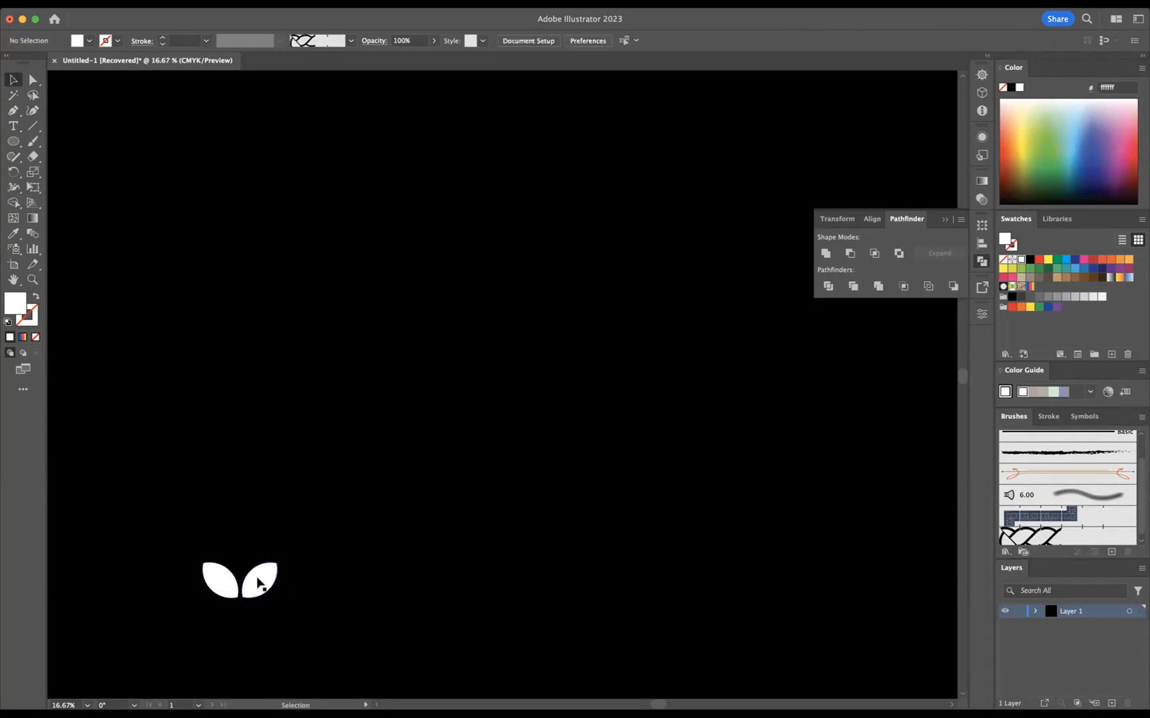
pyautogui.moveTo(258, 586); pyautogui.dragTo(745, 540)
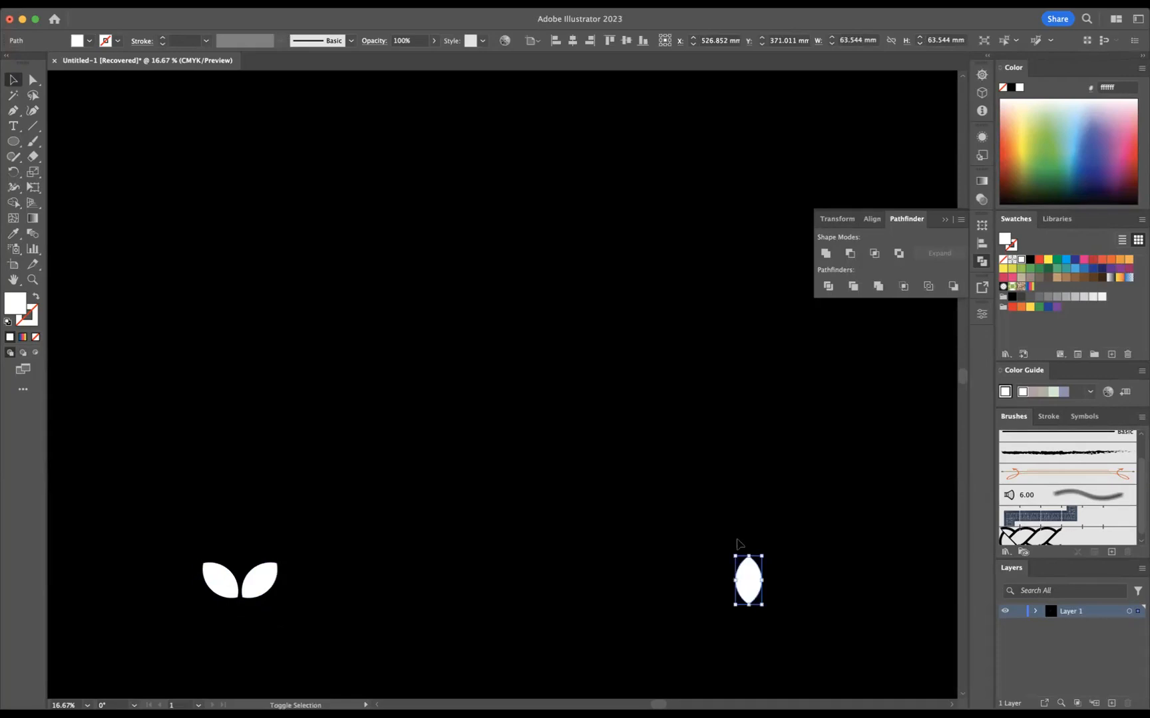
pyautogui.click(649, 562)
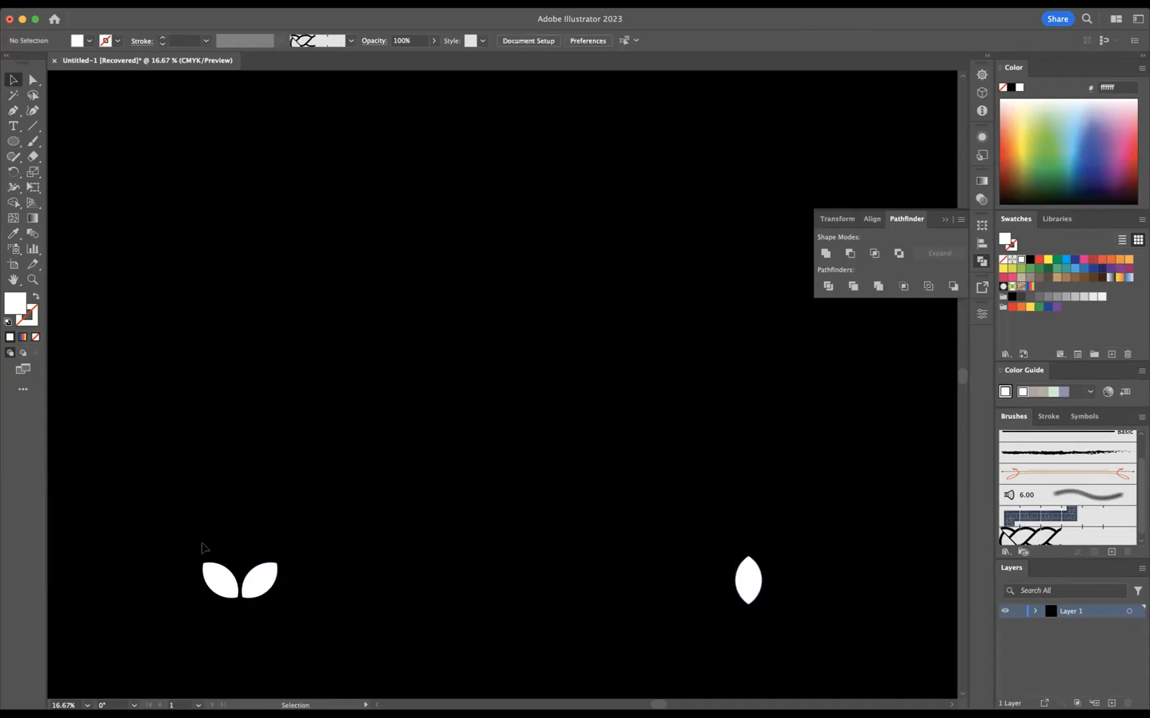
# - Group the two tilted leaves and give the group a Transform effect with a vertical move of -62 mm
pyautogui.moveTo(203, 542); pyautogui.dragTo(295, 621)
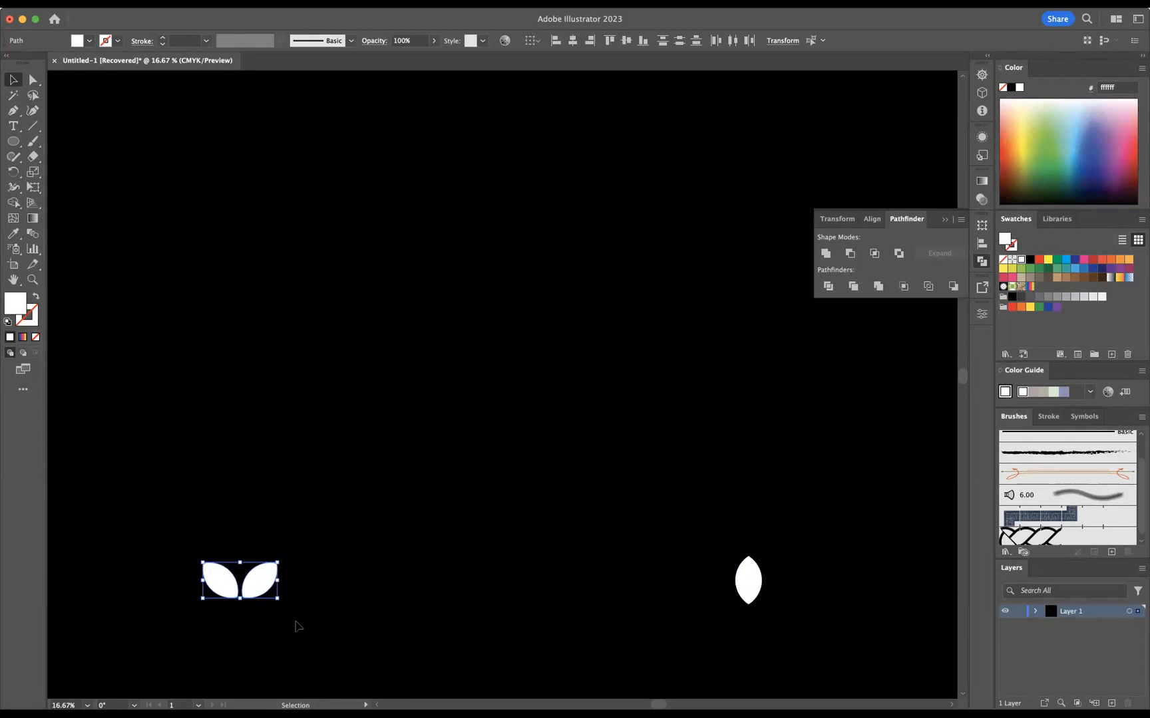
pyautogui.press('super+g')
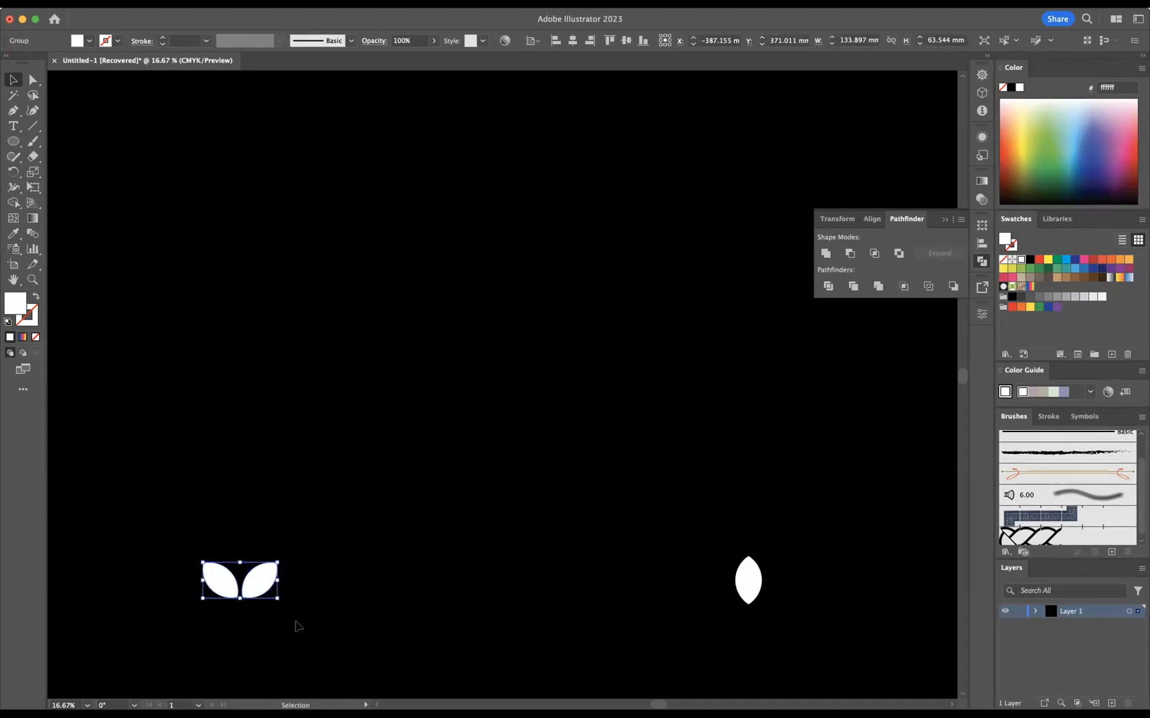
pyautogui.click(314, 3)
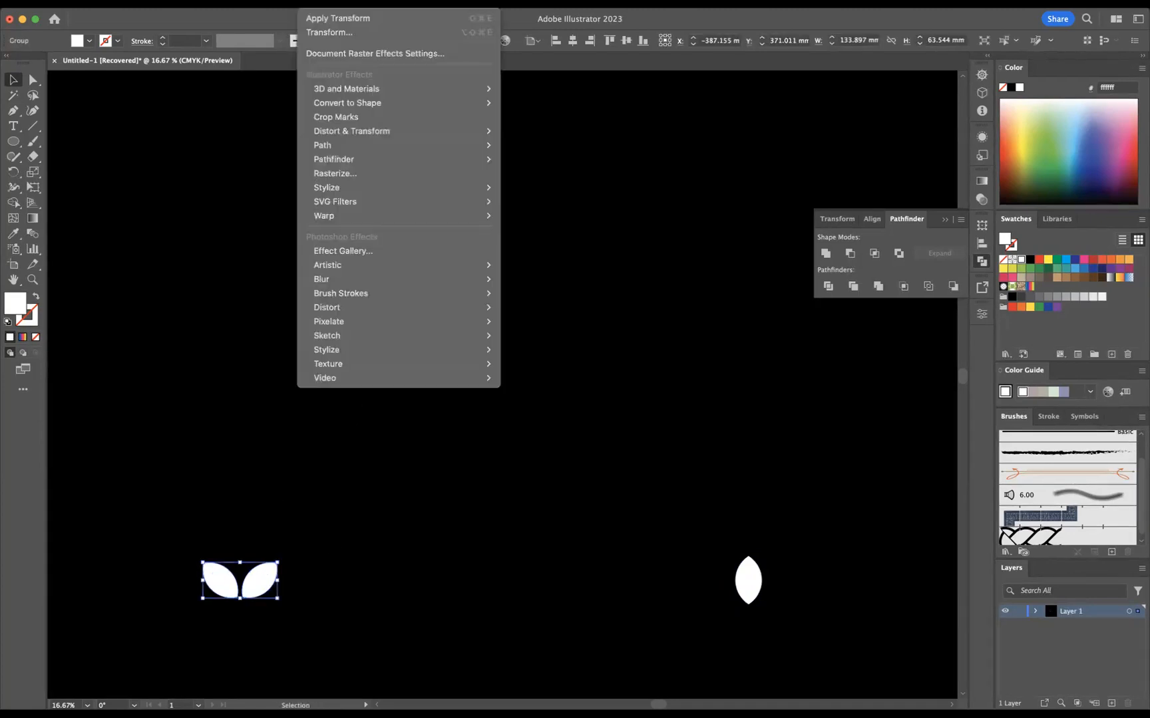
pyautogui.moveTo(349, 130)
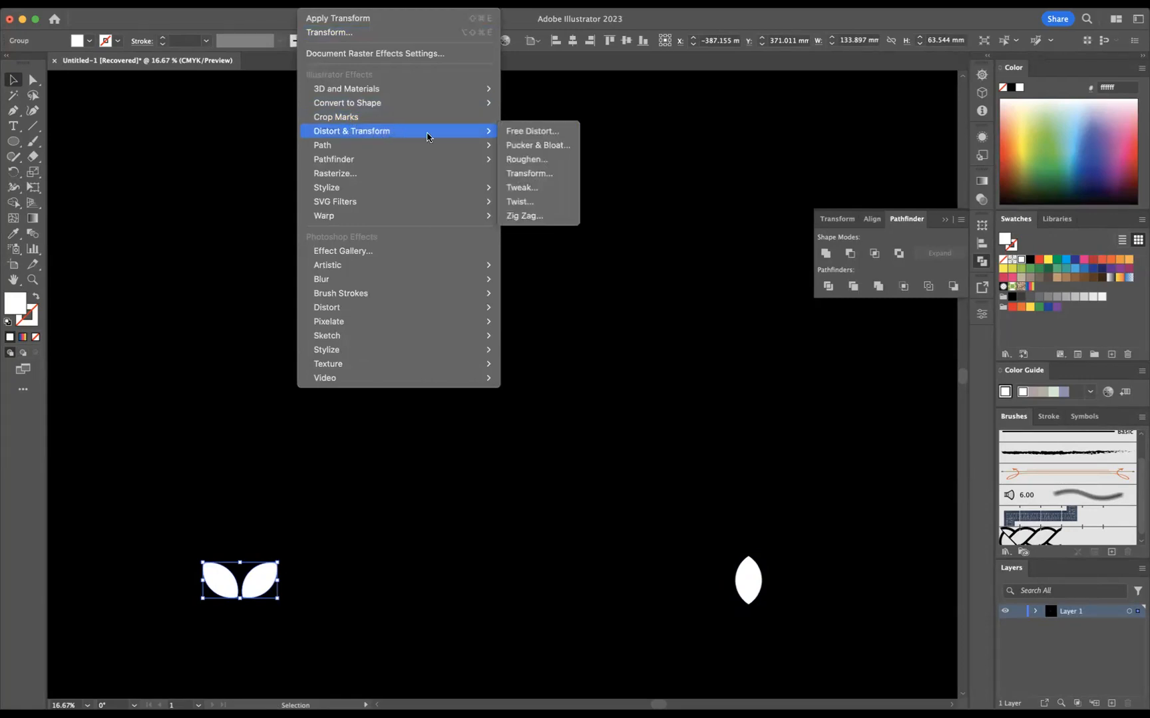
pyautogui.click(529, 172)
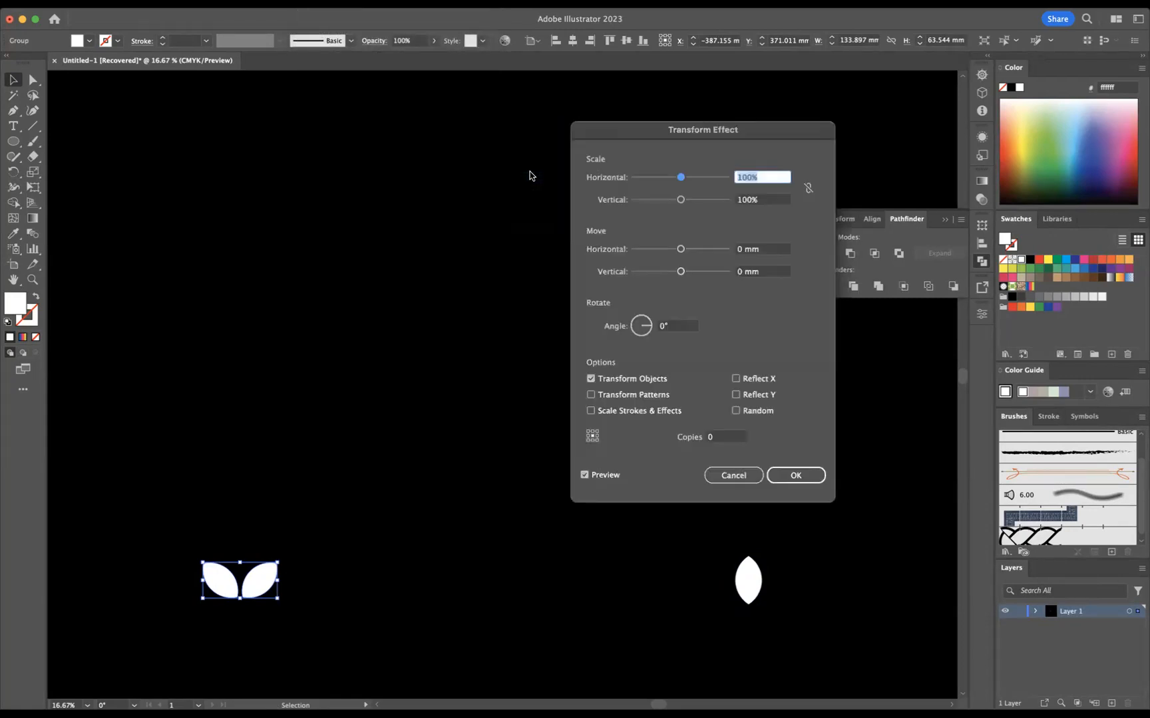
pyautogui.click(761, 272)
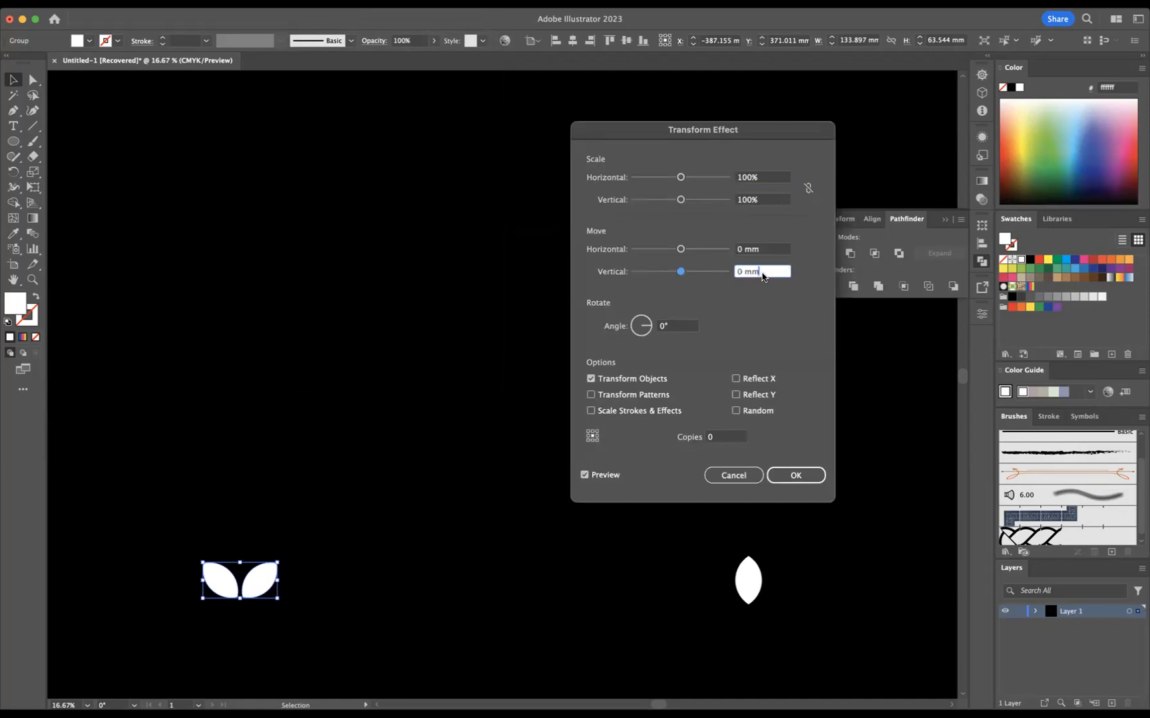
pyautogui.press('Down')
pyautogui.press('Down')
pyautogui.press('Down')
pyautogui.press('Down')
pyautogui.press('Down')
pyautogui.press('Down')
pyautogui.press('Down')
pyautogui.press('Down')
pyautogui.press('Down')
pyautogui.press('Down')
pyautogui.press('Down')
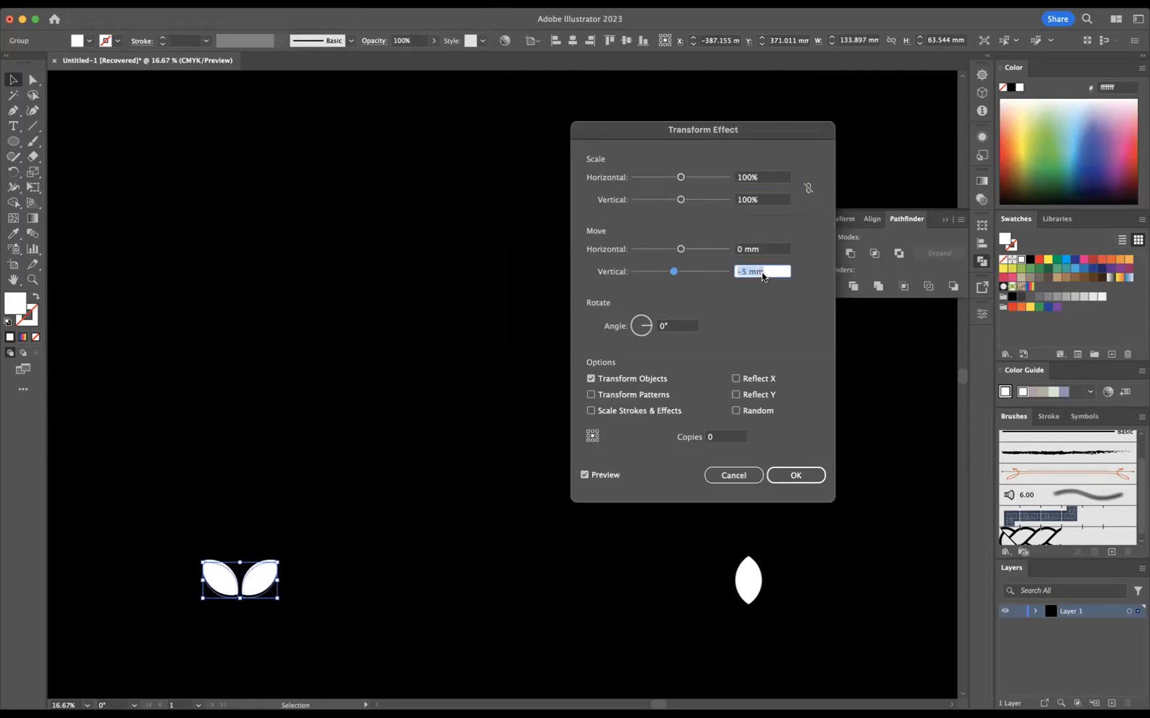
pyautogui.press('Down')
pyautogui.press('Down')
pyautogui.press('Down')
pyautogui.press('Down')
pyautogui.press('Down')
pyautogui.press('Down')
pyautogui.press('Down')
pyautogui.press('Down')
pyautogui.press('Down')
pyautogui.press('Down')
pyautogui.press('Down')
pyautogui.press('Down')
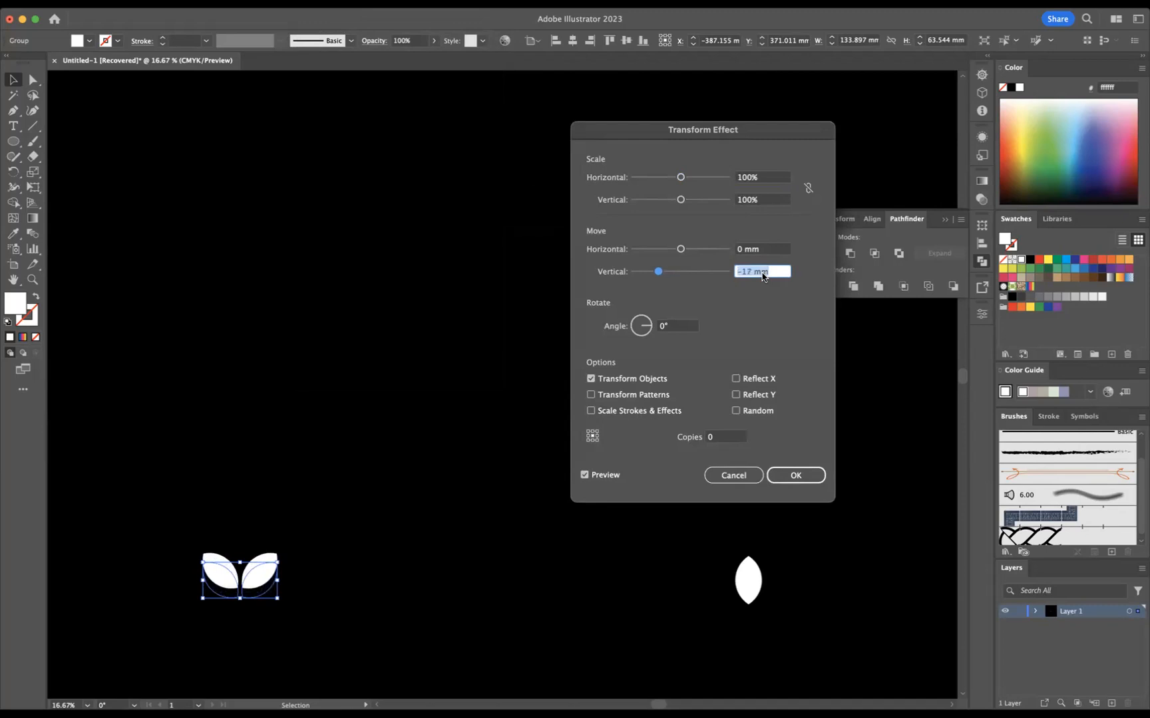
pyautogui.press('Down')
pyautogui.press('Down')
pyautogui.press('Down')
pyautogui.press('Down')
pyautogui.press('Down')
pyautogui.press('Down')
pyautogui.press('Down')
pyautogui.press('Down')
pyautogui.press('Down')
pyautogui.press('Down')
pyautogui.press('Down')
pyautogui.press('Down')
pyautogui.press('Down')
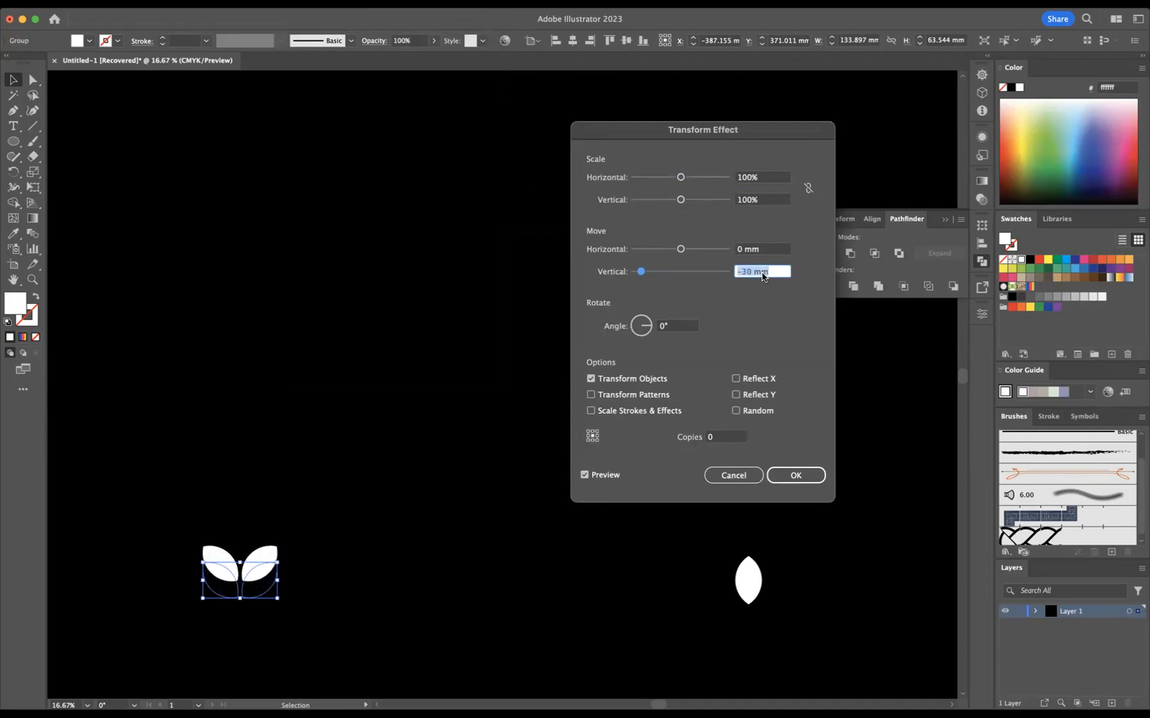
pyautogui.press('Down')
pyautogui.press('Down')
pyautogui.press('Down')
pyautogui.press('Down')
pyautogui.press('Down')
pyautogui.press('Down')
pyautogui.press('Down')
pyautogui.press('Down')
pyautogui.press('Down')
pyautogui.press('Down')
pyautogui.press('Down')
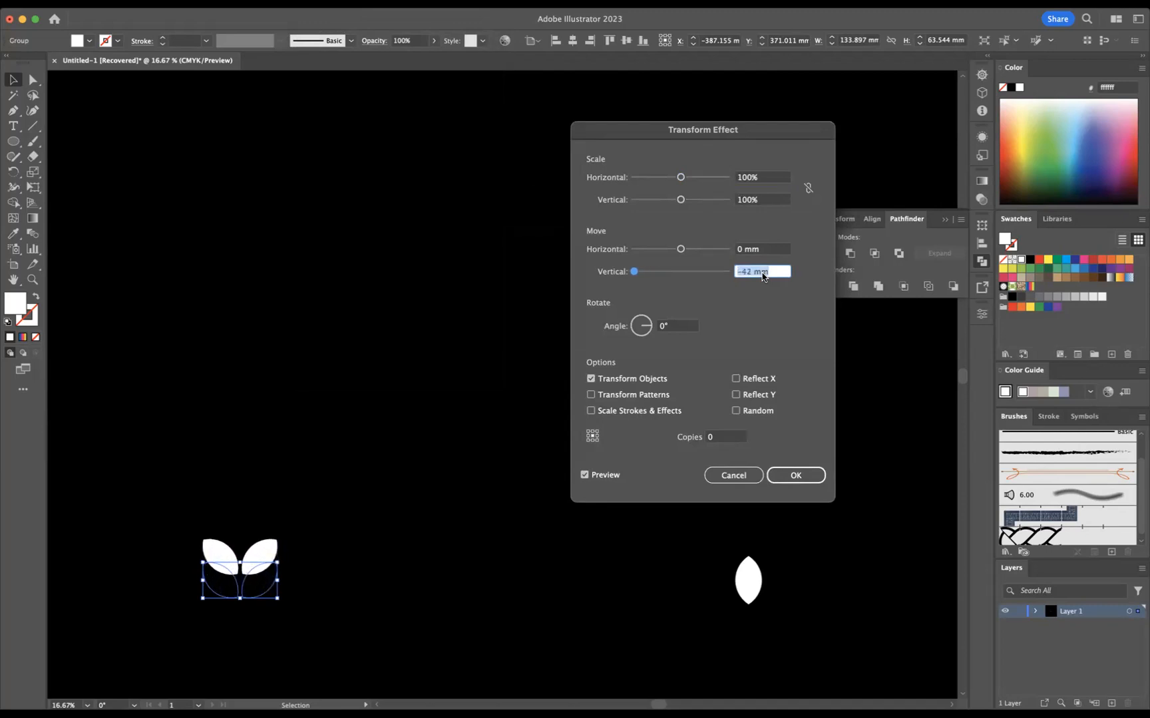
pyautogui.press('Down')
pyautogui.press('Down')
pyautogui.press('Down')
pyautogui.press('Down')
pyautogui.press('Down')
pyautogui.press('Down')
pyautogui.press('Down')
pyautogui.press('Down')
pyautogui.press('Down')
pyautogui.press('Down')
pyautogui.press('Down')
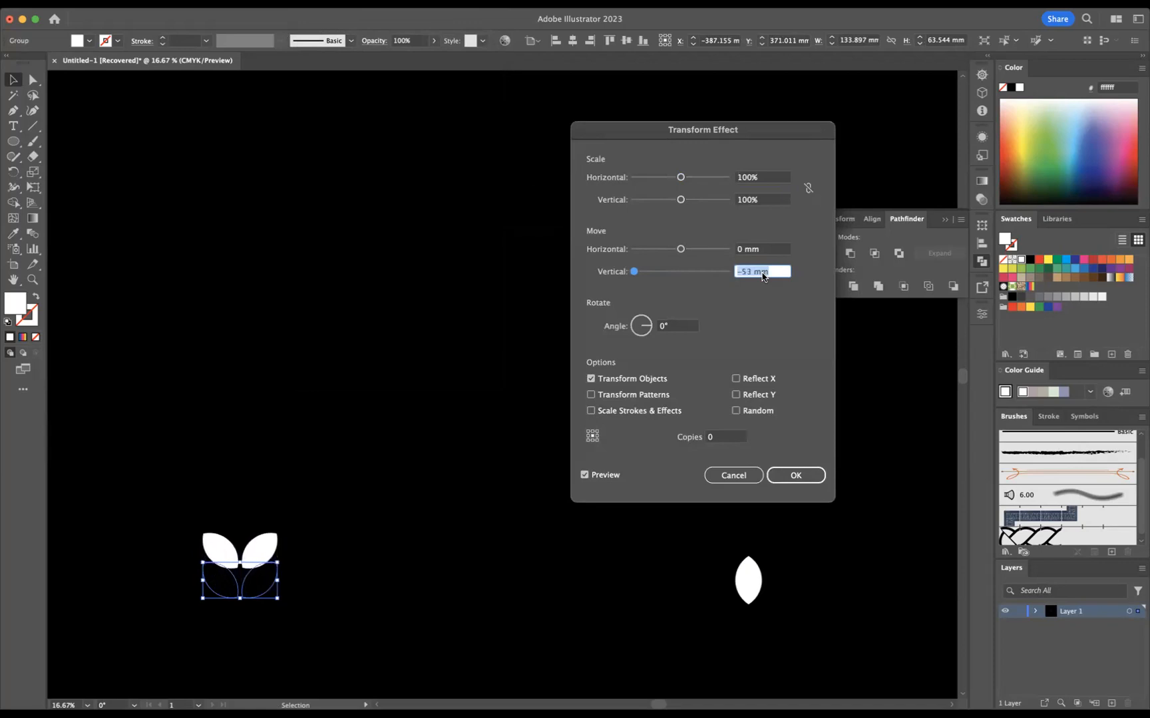
pyautogui.press('Down')
pyautogui.press('Down')
pyautogui.press('Down')
pyautogui.press('Down')
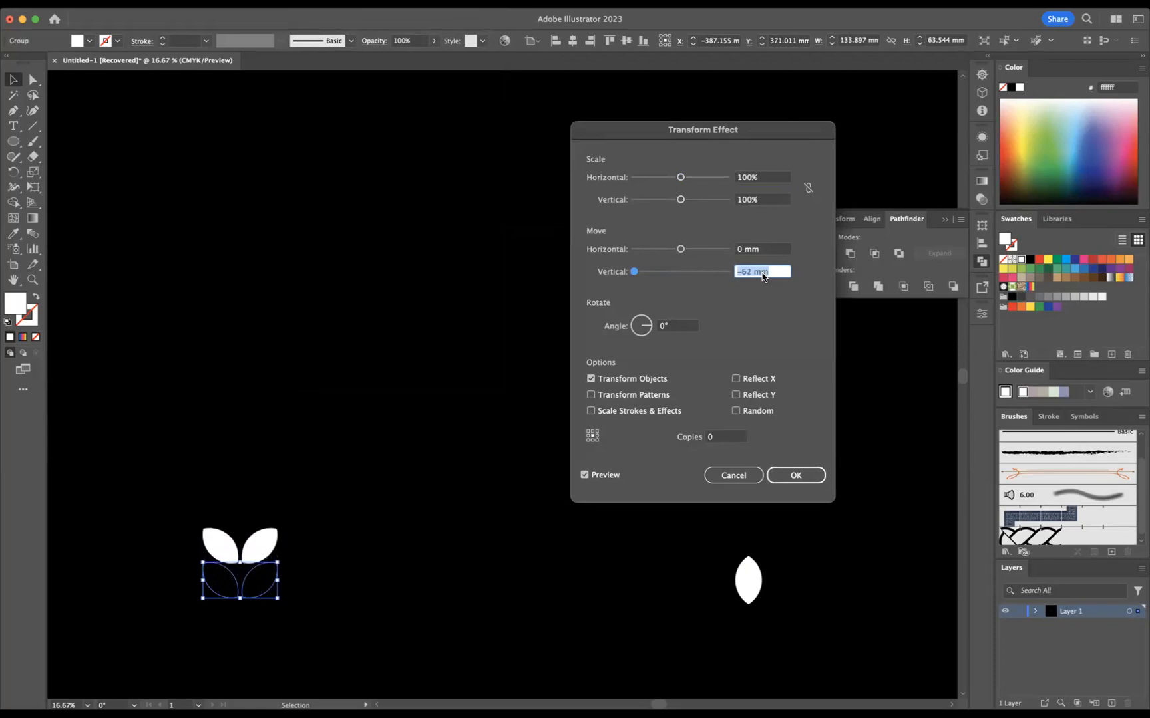
# - Set the Transform effect to 12 copies of the leaf pair
pyautogui.click(719, 439)
pyautogui.press('Up')
pyautogui.press('Up')
pyautogui.press('Up')
pyautogui.press('Up')
pyautogui.press('Up')
pyautogui.press('Up')
pyautogui.press('Up')
pyautogui.press('Up')
pyautogui.press('Up')
pyautogui.press('Up')
pyautogui.press('Up')
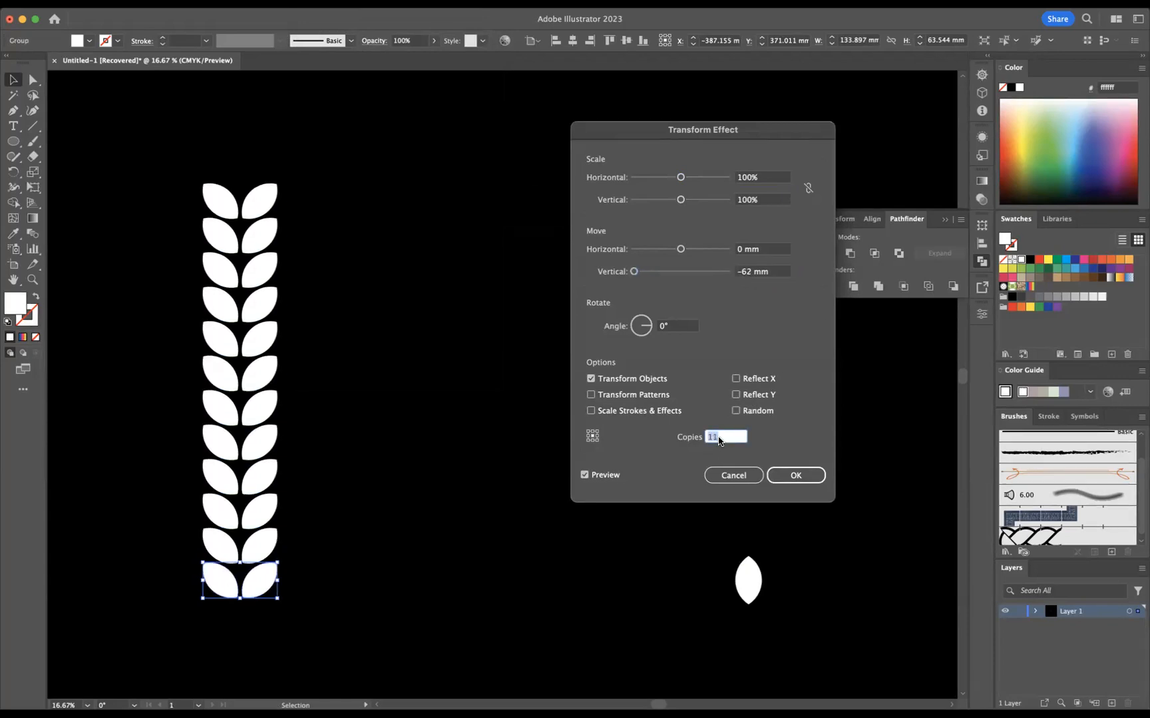
pyautogui.press('Up')
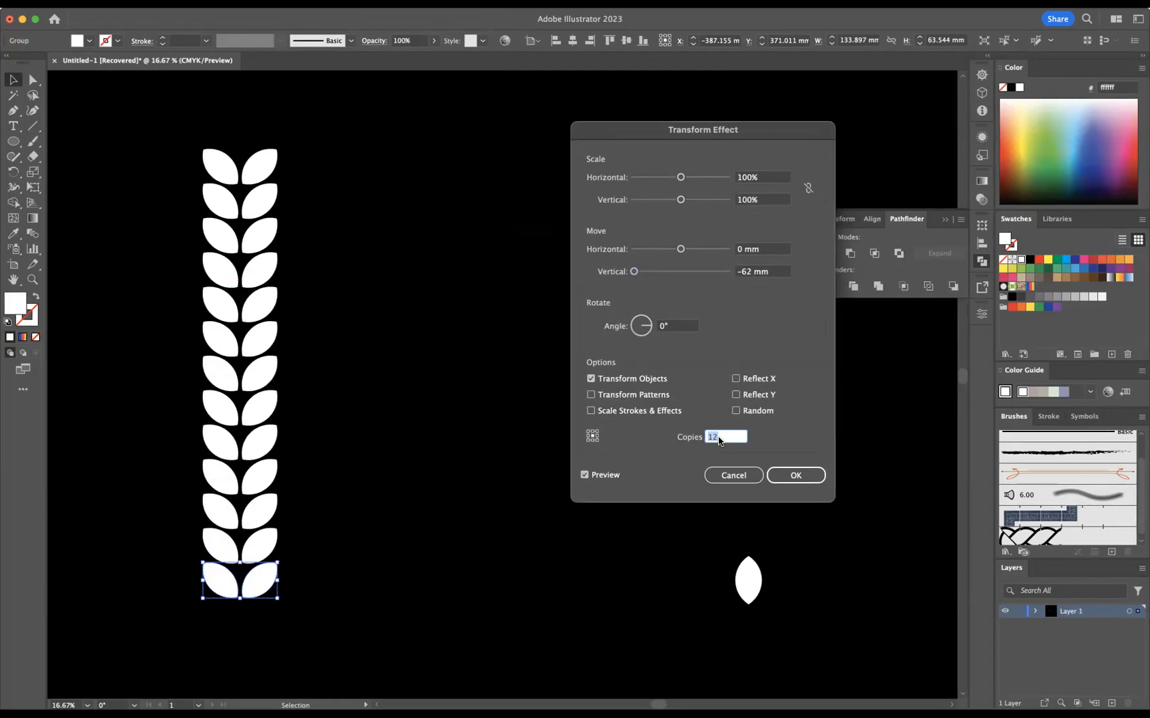
# - Set the Transform effect's horizontal and vertical scale to 96% each and apply the effect to the leaf pair
pyautogui.click(771, 178)
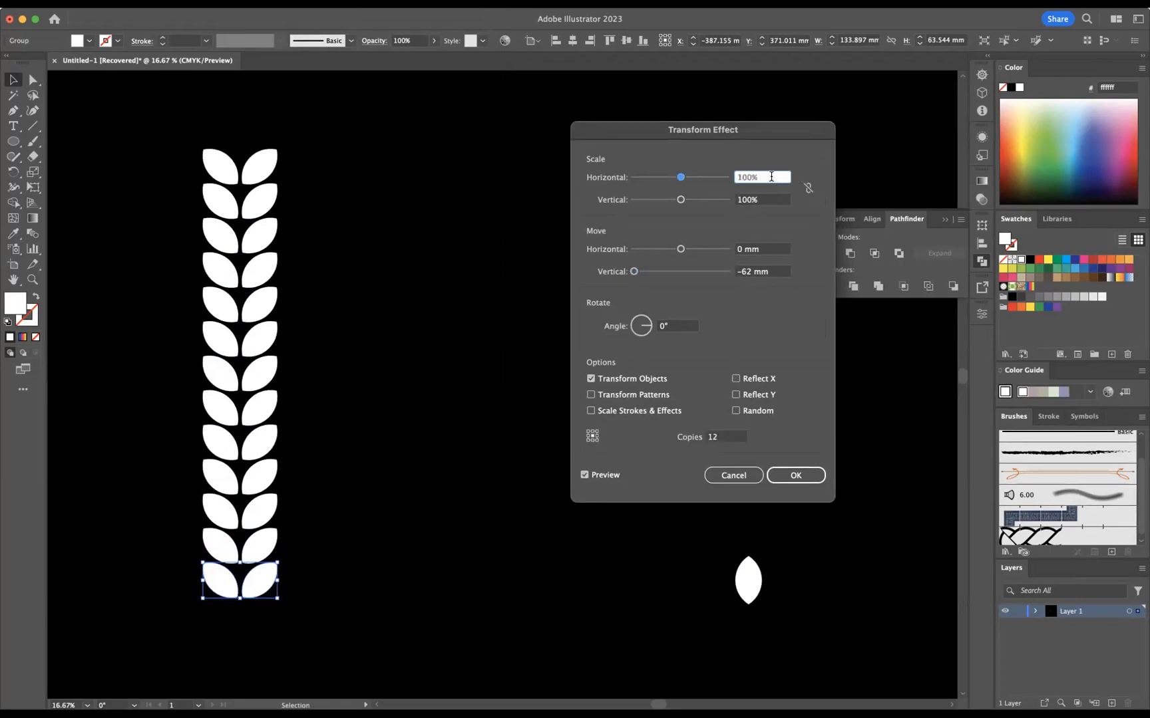
pyautogui.press('Down')
pyautogui.press('Down')
pyautogui.press('Down')
pyautogui.press('Down')
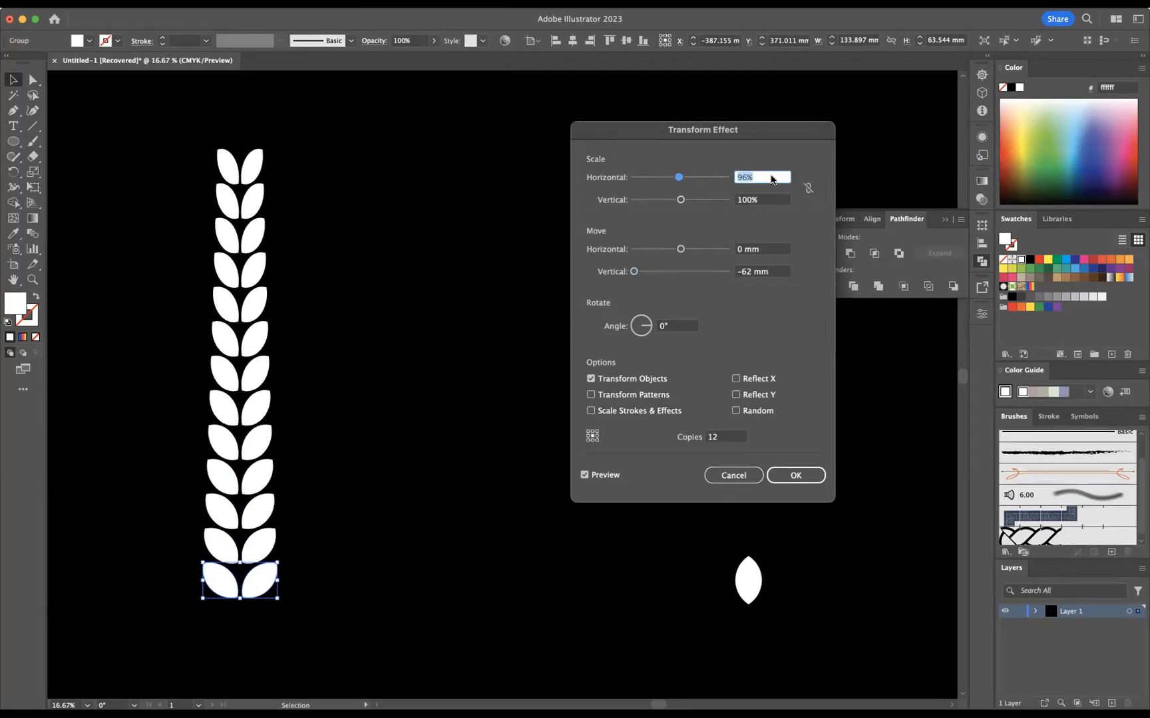
pyautogui.click(761, 201)
pyautogui.press('Down')
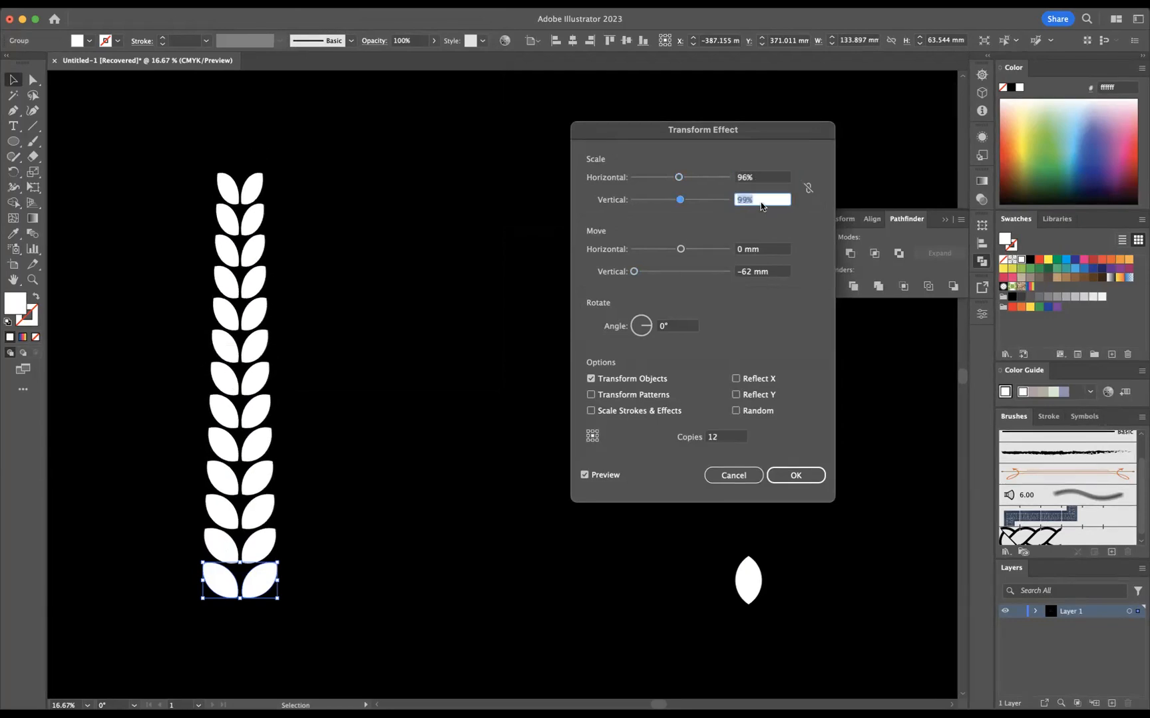
pyautogui.press('Down')
pyautogui.press('Down')
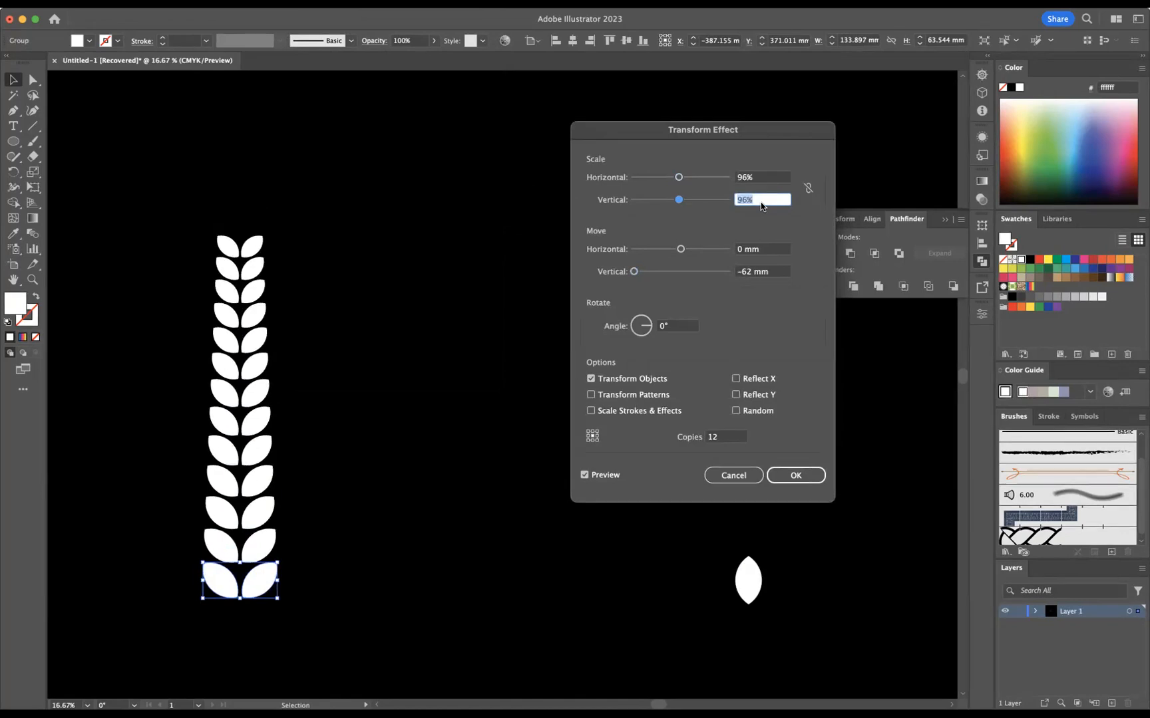
pyautogui.click(795, 475)
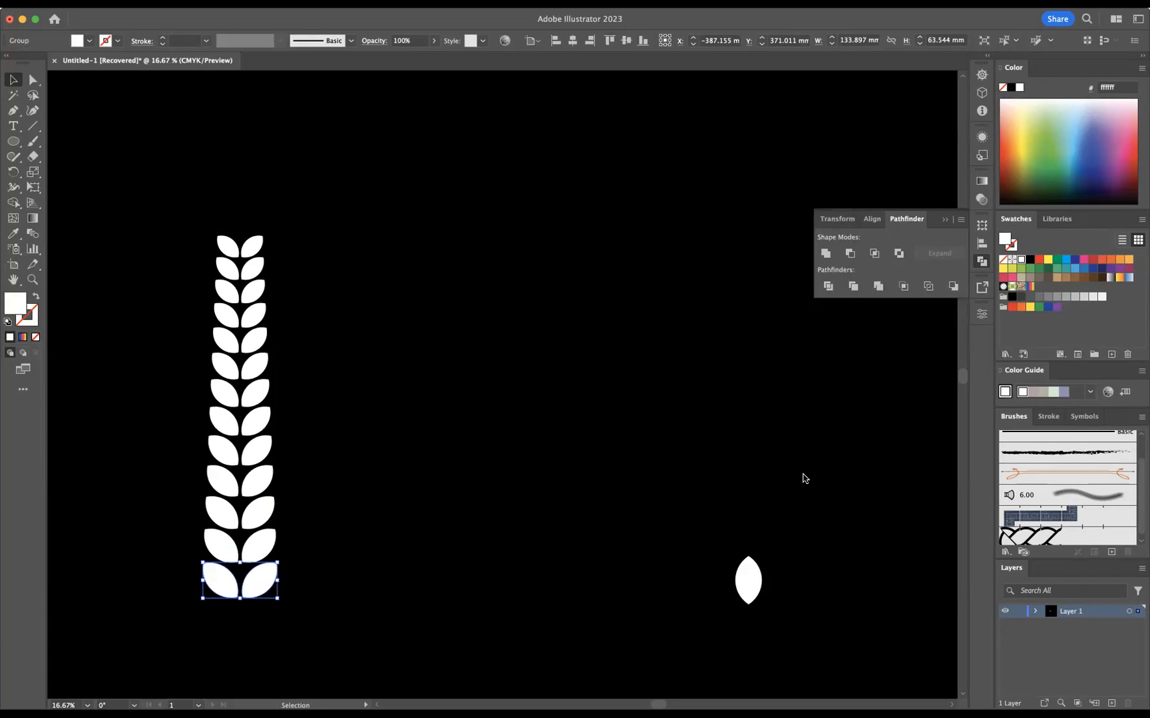
# - Shrink the upright leaf to about 27 × 49 mm and centre it on the tip of the leaf column
pyautogui.click(749, 580)
pyautogui.moveTo(762, 556); pyautogui.dragTo(241, 240)
pyautogui.press('super+z')
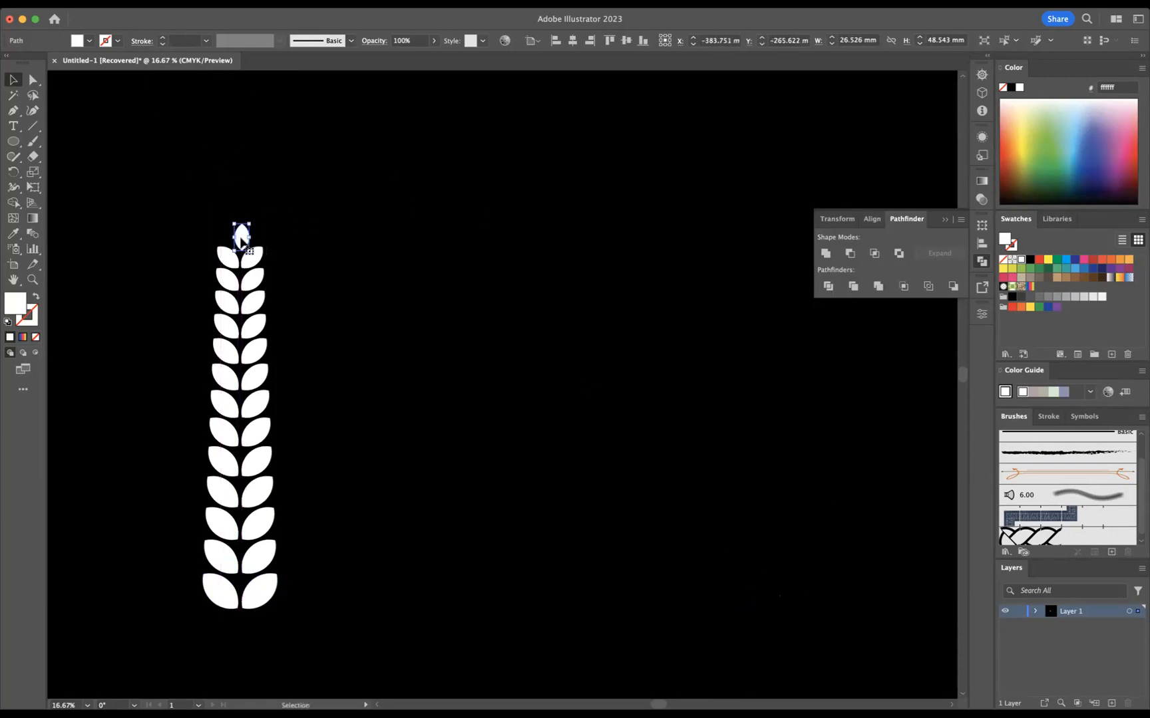
pyautogui.press('super+equal')
pyautogui.press('super+equal')
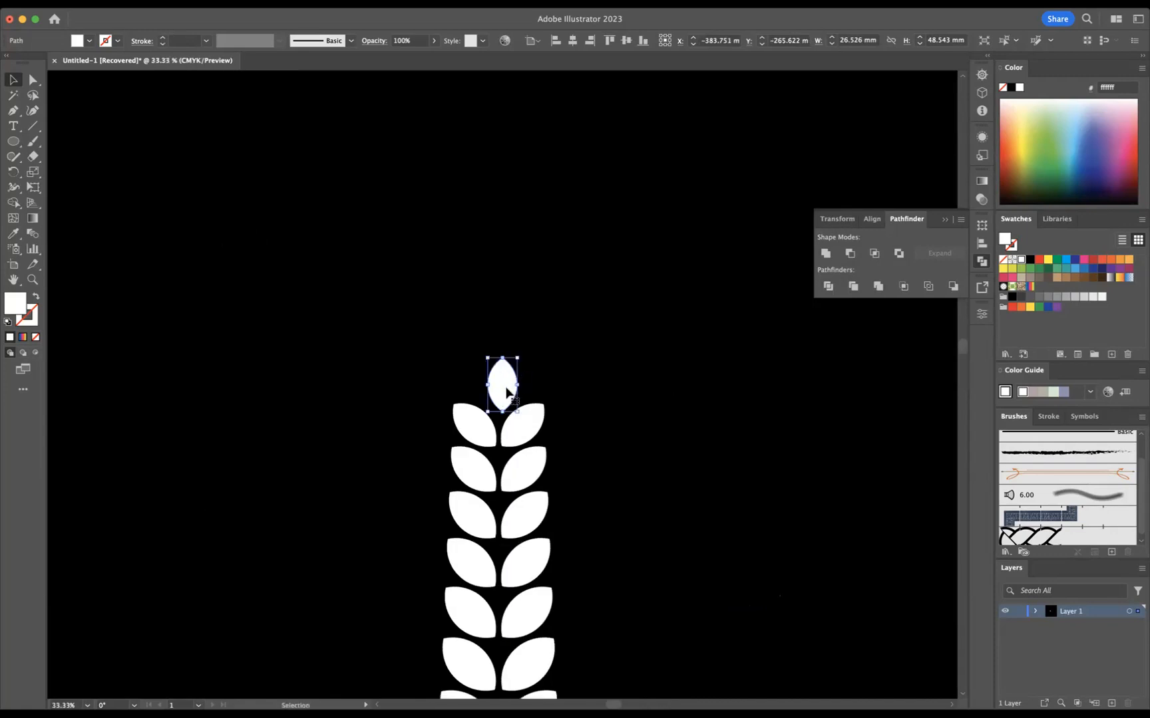
pyautogui.moveTo(504, 391); pyautogui.dragTo(500, 393)
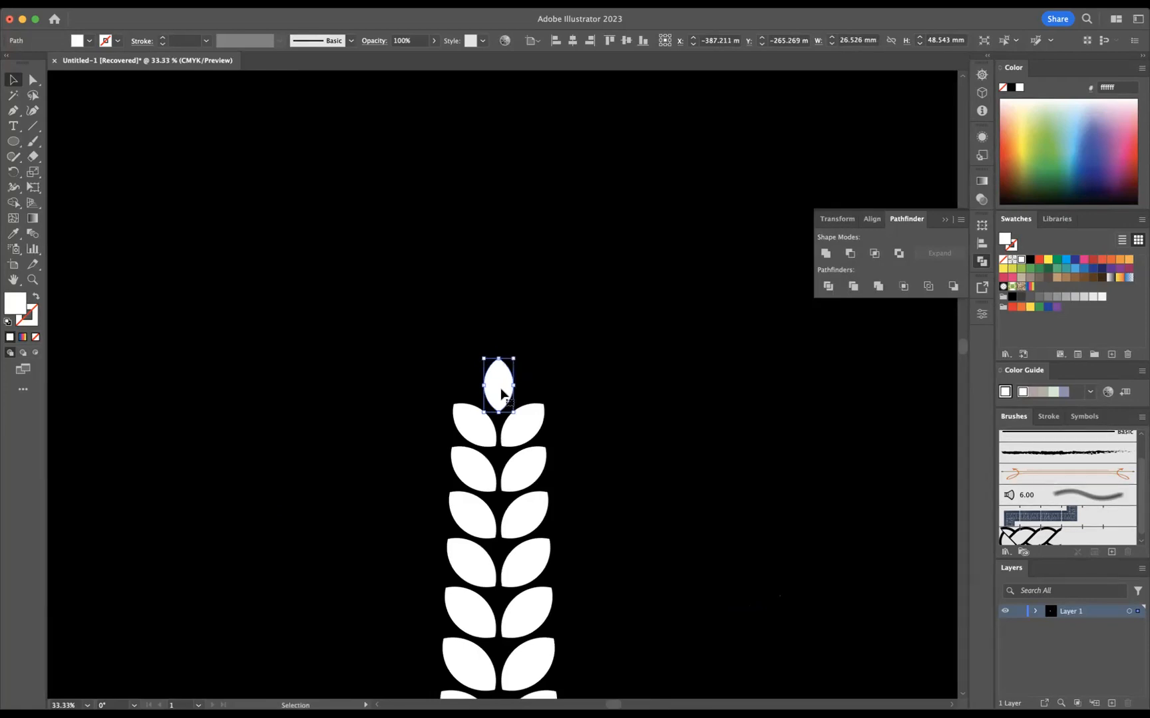
# - Draw a vertical straight line to the right of the leaf column, extending beyond its top and bottom
pyautogui.press('super+minus')
pyautogui.press('super+minus')
pyautogui.press('super+minus')
pyautogui.moveTo(611, 442); pyautogui.dragTo(409, 320)
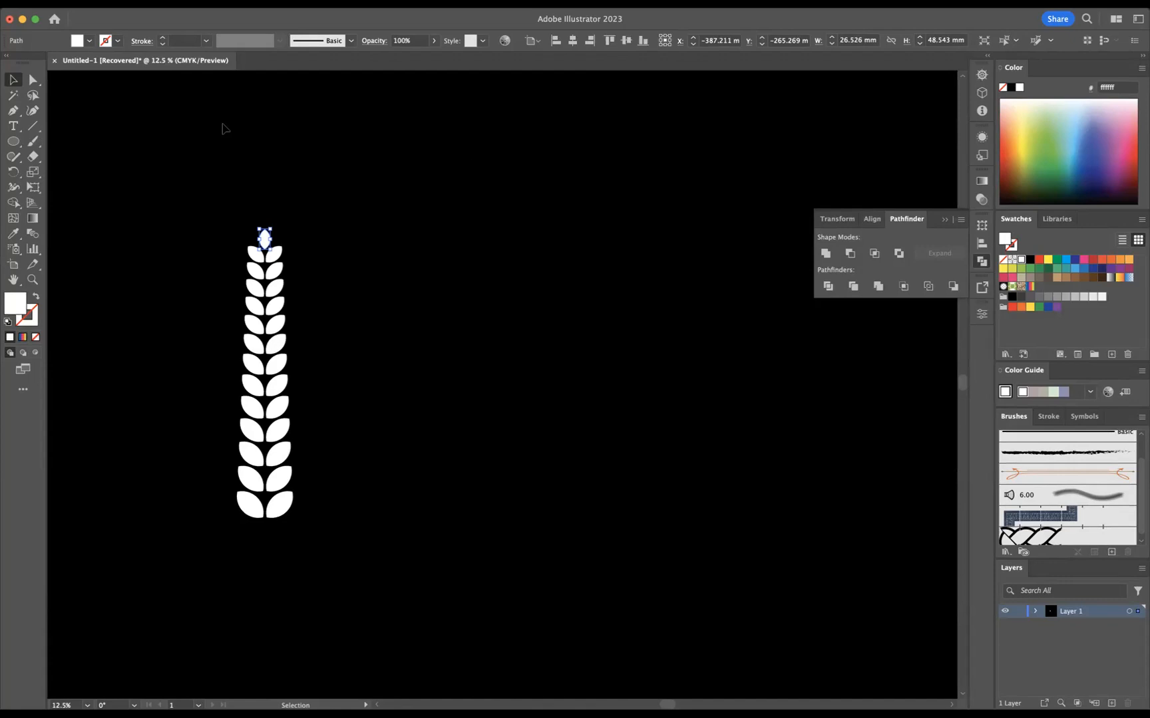
pyautogui.click(32, 125)
pyautogui.moveTo(498, 185)
pyautogui.mouseDown()
pyautogui.moveTo(526, 372)
pyautogui.moveTo(536, 613)
pyautogui.mouseUp()
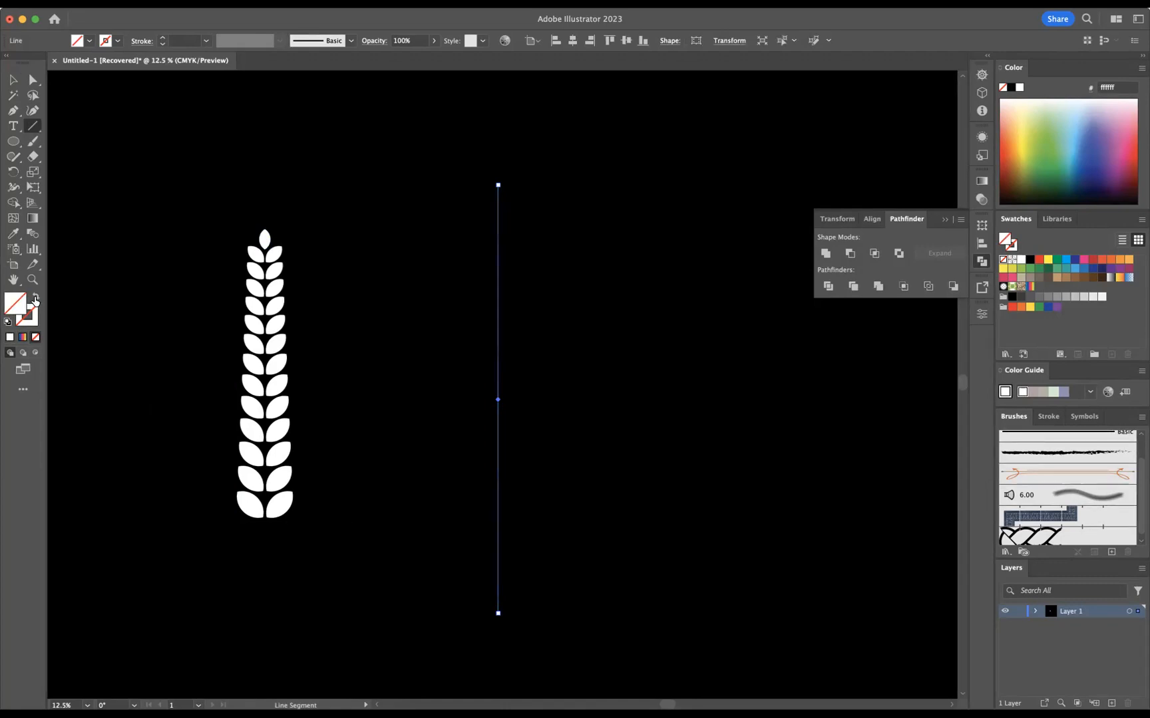
# - Give the vertical line a white stroke with a weight of 4 pt
pyautogui.click(119, 42)
pyautogui.click(28, 64)
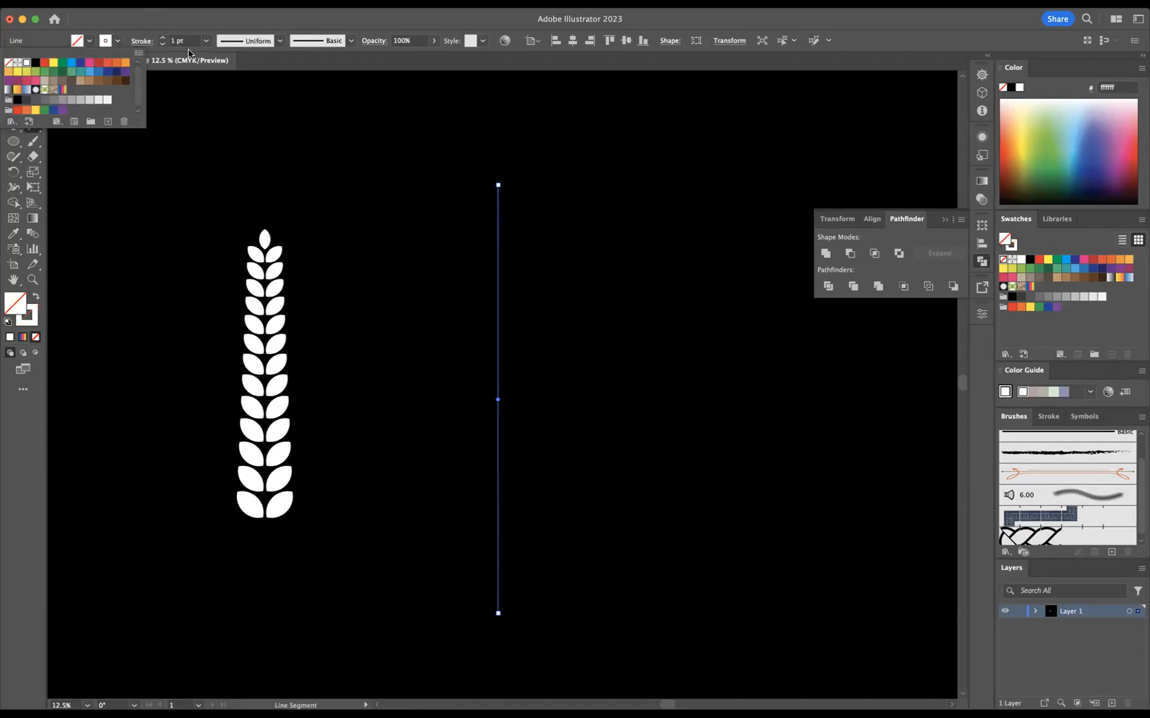
pyautogui.click(163, 39)
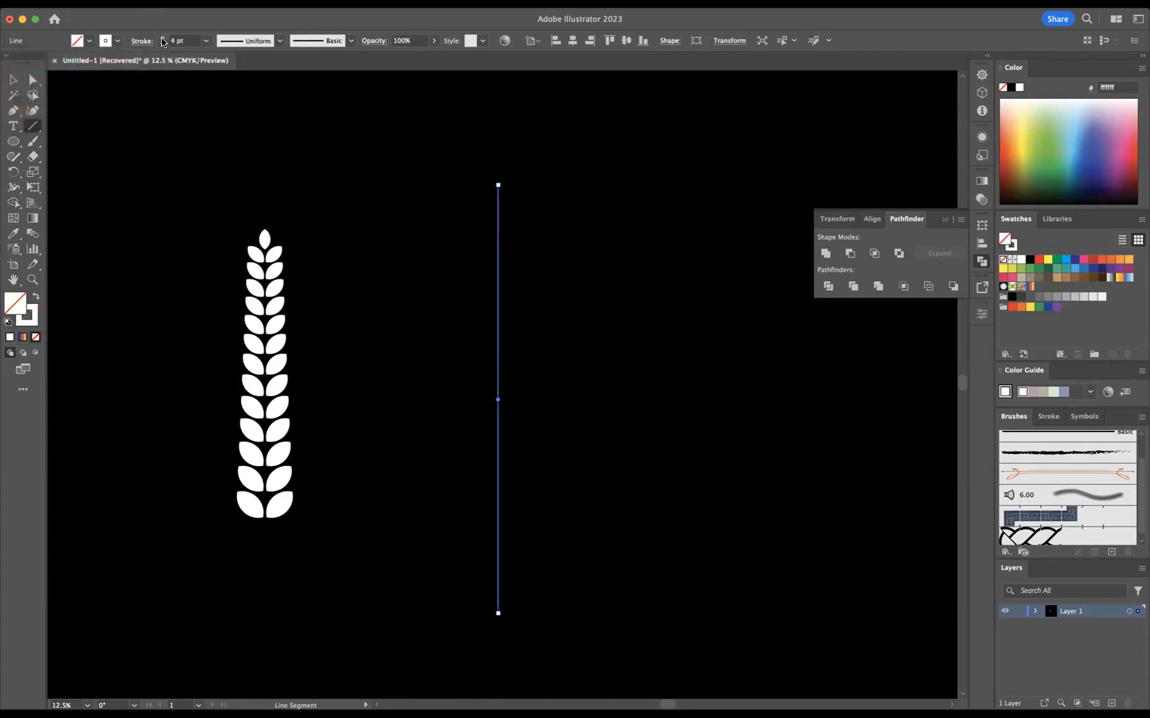
# - Increase the vertical line's stroke weight to 12 pt
pyautogui.click(162, 40)
pyautogui.click(162, 40)
pyautogui.click(162, 39)
pyautogui.click(162, 39)
pyautogui.click(162, 39)
pyautogui.click(163, 39)
pyautogui.click(163, 39)
pyautogui.click(162, 39)
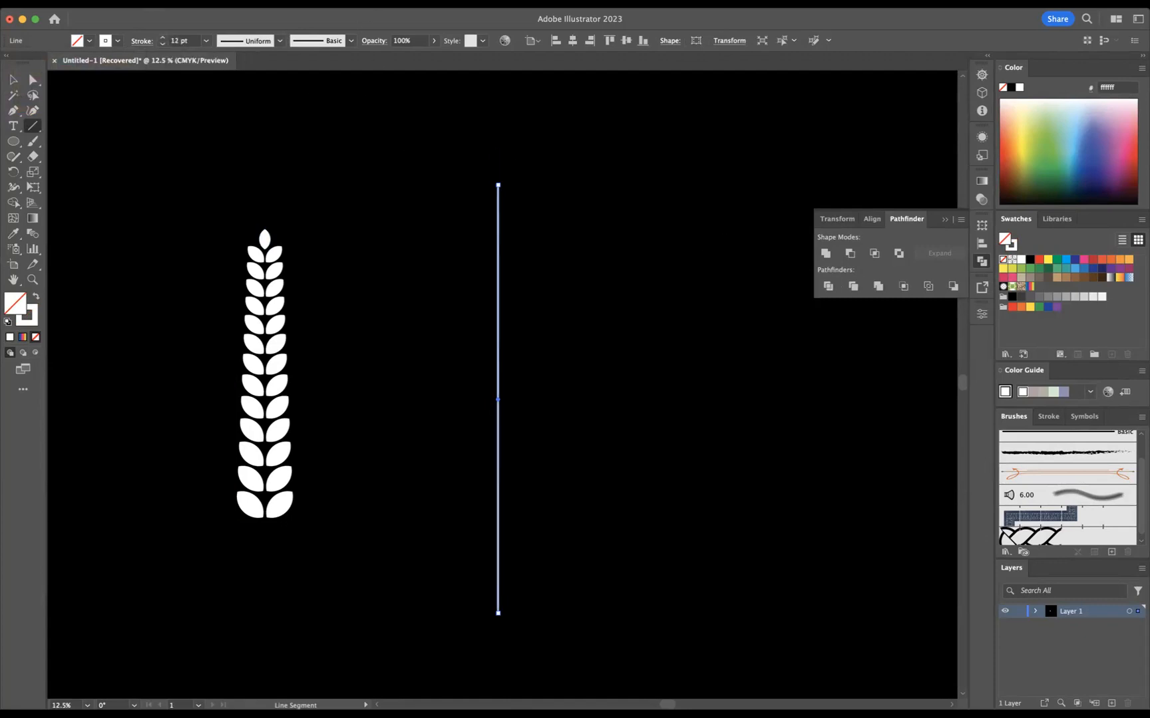
# - Bring up the Stroke settings and dock them in the collapsed strip beside the canvas
pyautogui.click(369, 3)
pyautogui.click(398, 581)
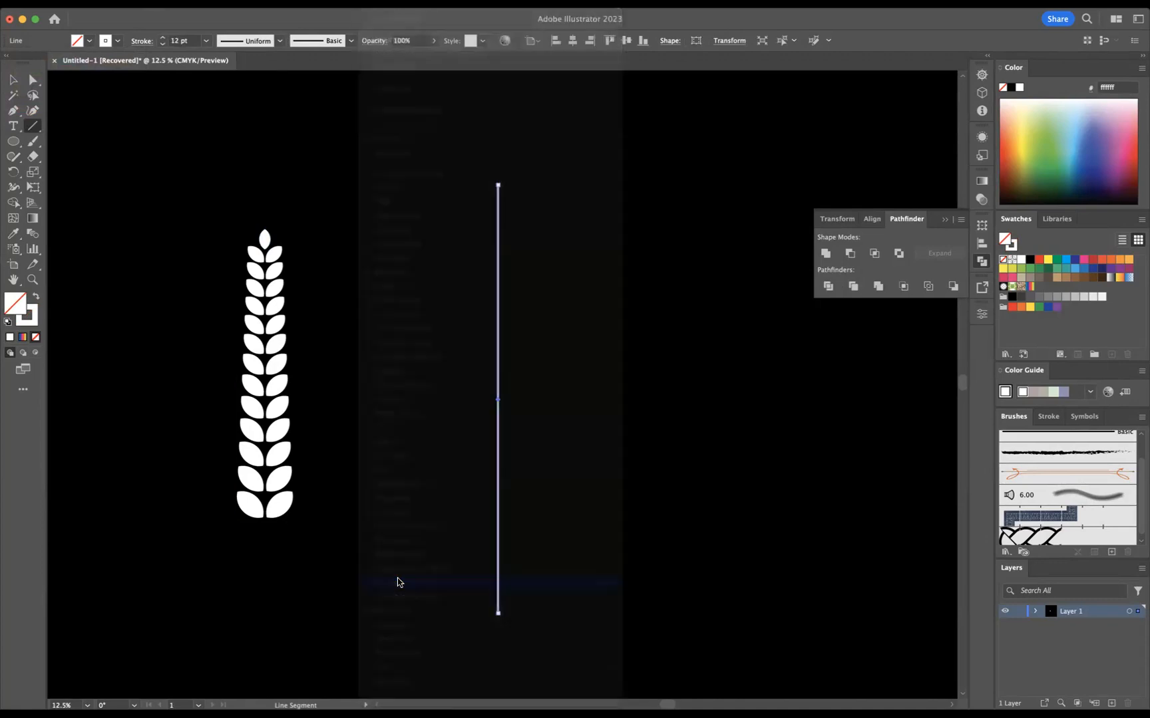
pyautogui.moveTo(1058, 418)
pyautogui.mouseDown()
pyautogui.moveTo(945, 404)
pyautogui.moveTo(972, 337)
pyautogui.mouseUp()
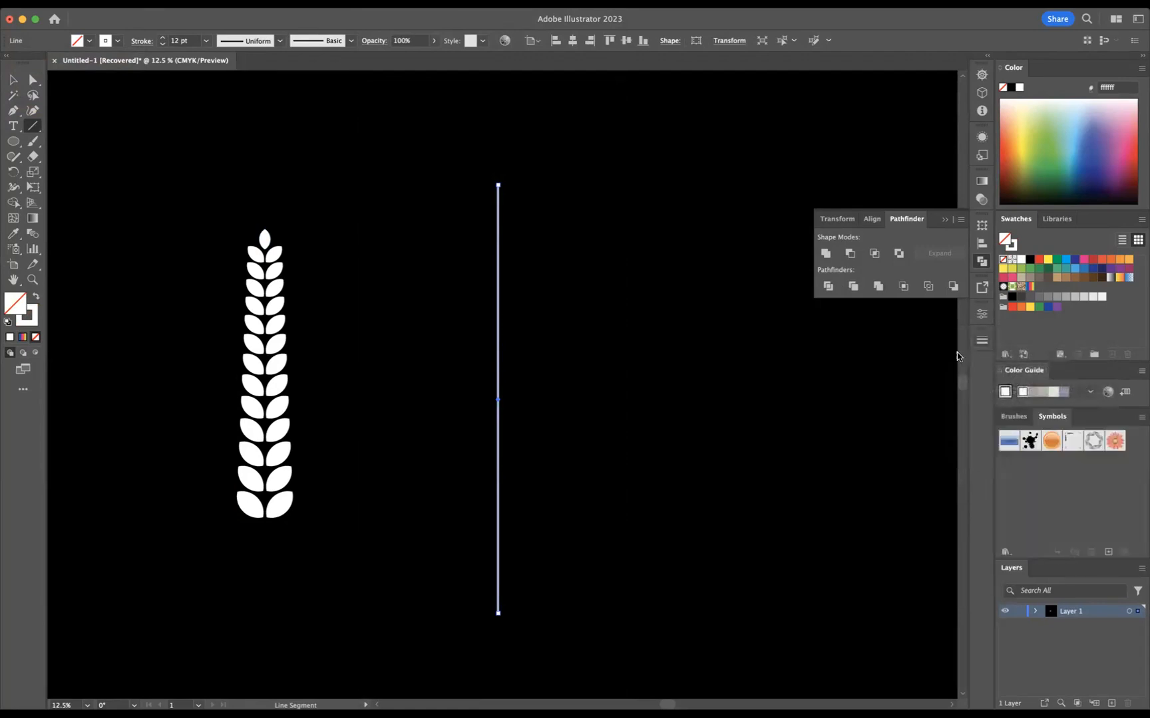
pyautogui.click(982, 339)
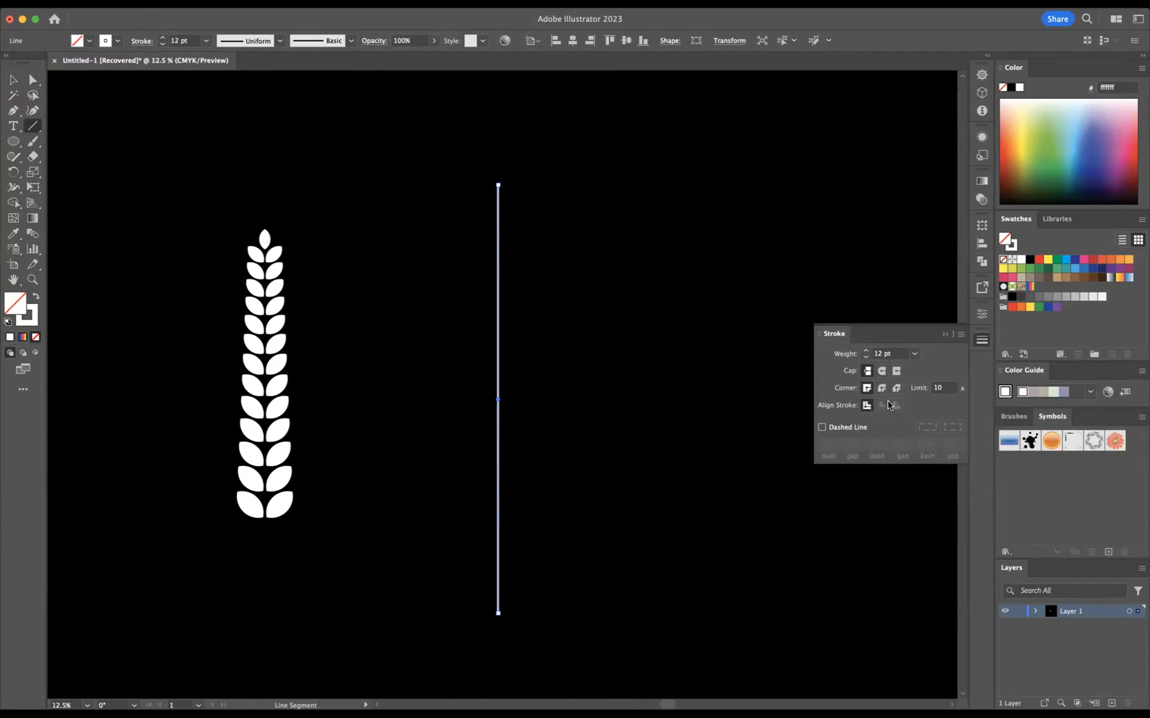
# - Apply the triangular width profile to the vertical line and flip it so the wide end is at the base
pyautogui.click(279, 41)
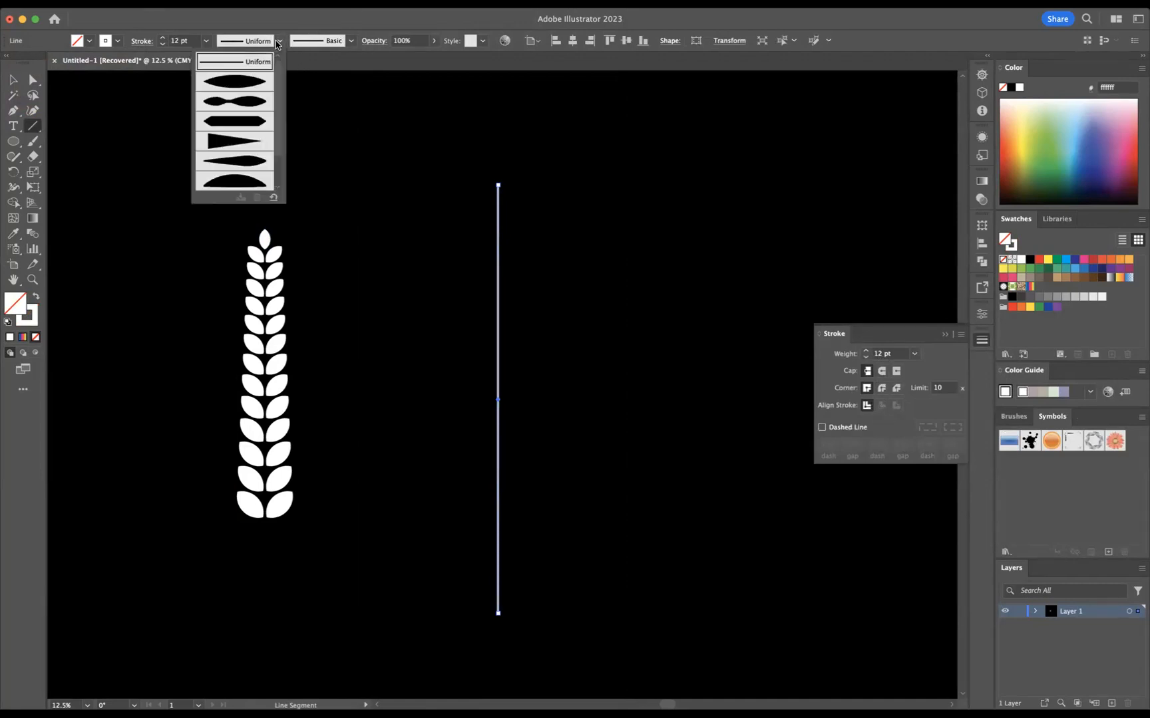
pyautogui.click(236, 141)
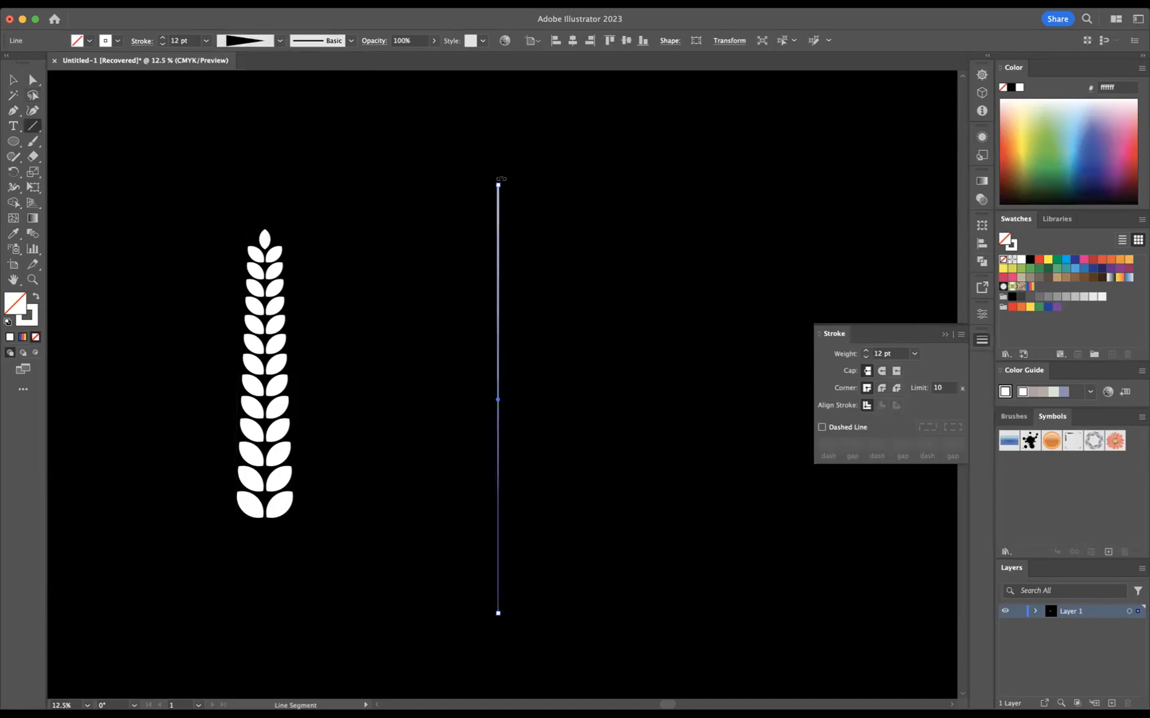
pyautogui.moveTo(500, 178)
pyautogui.mouseDown()
pyautogui.moveTo(542, 542)
pyautogui.moveTo(392, 562)
pyautogui.moveTo(520, 578)
pyautogui.mouseUp()
# - Increase the tapered line's stroke weight to 21 pt, deselect it and collapse the Stroke settings
pyautogui.click(865, 351)
pyautogui.click(866, 352)
pyautogui.click(866, 352)
pyautogui.click(866, 352)
pyautogui.click(866, 351)
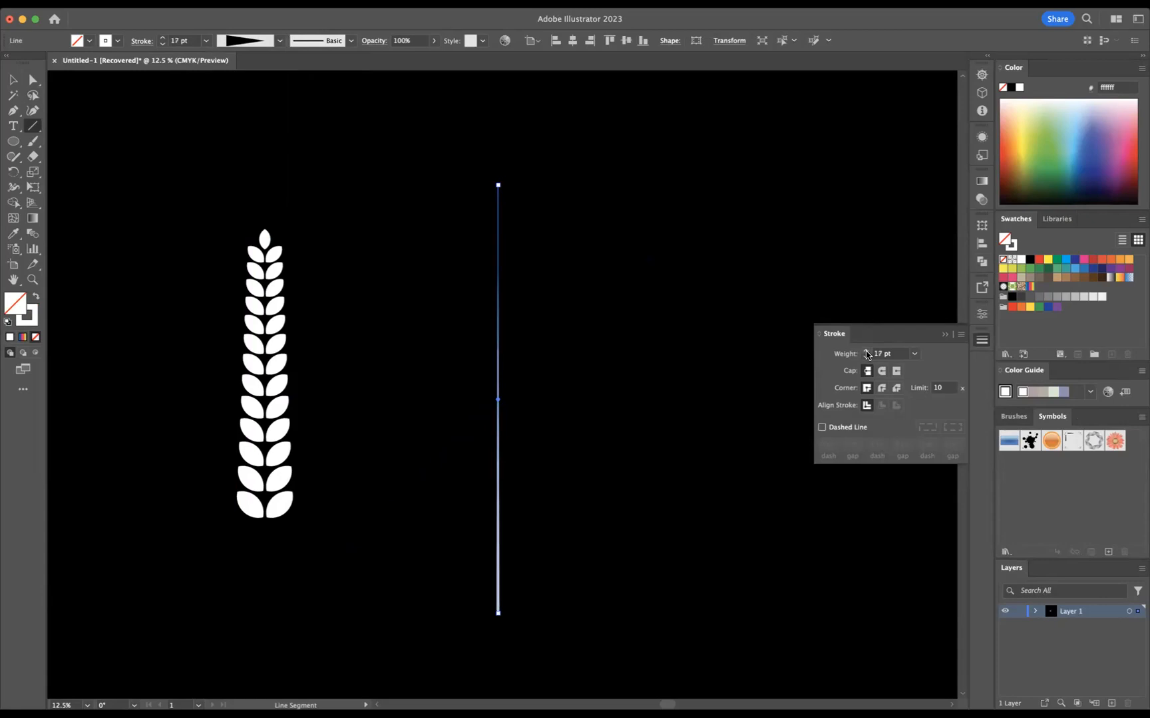
pyautogui.click(162, 37)
pyautogui.click(161, 38)
pyautogui.click(162, 38)
pyautogui.click(11, 81)
pyautogui.click(346, 188)
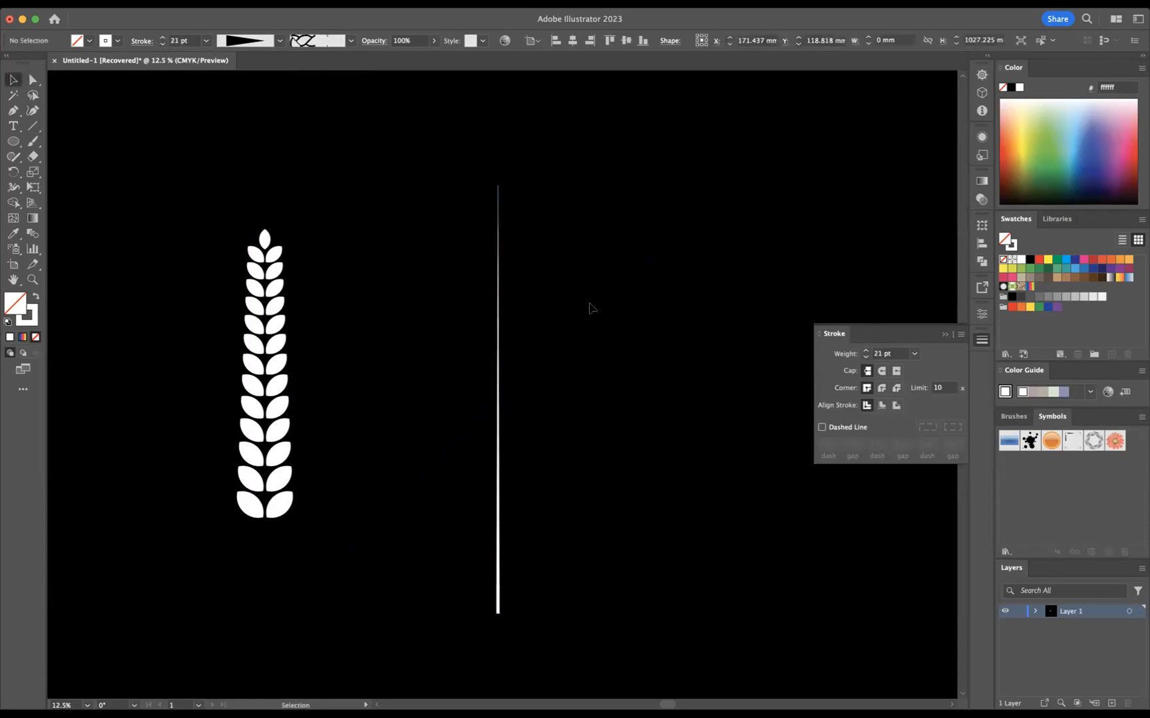
pyautogui.click(945, 335)
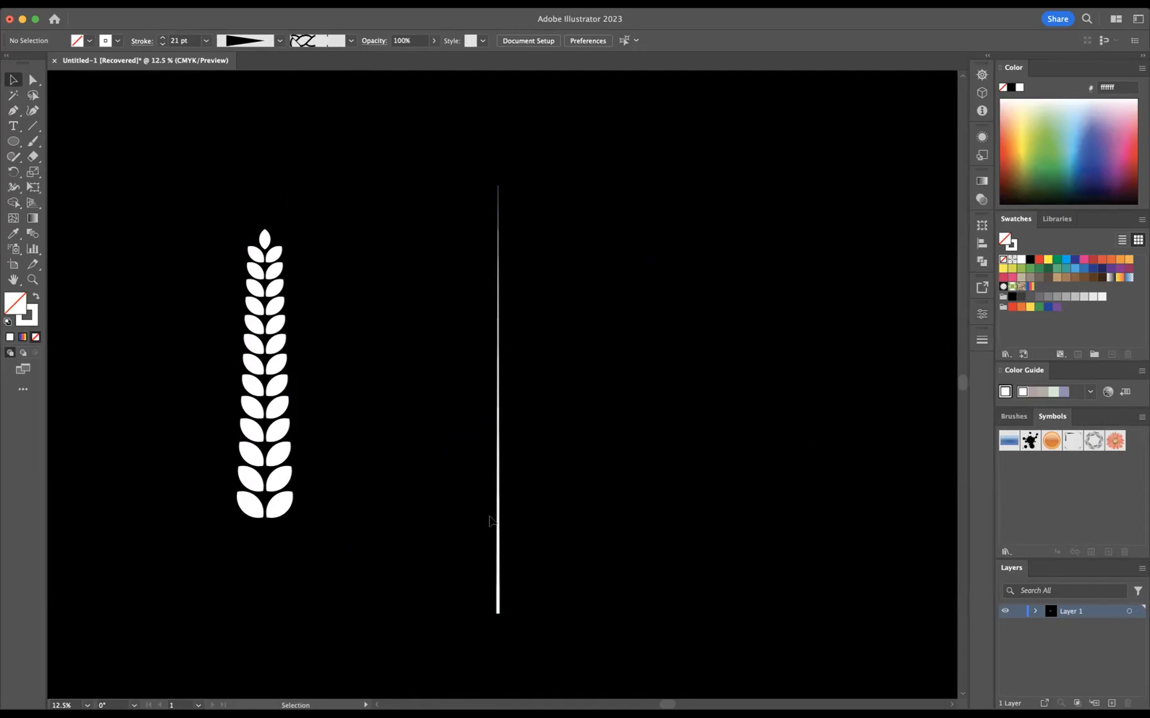
# - Shorten the tapered line by raising its lower anchor point to a Y position of about 414 mm
pyautogui.click(33, 80)
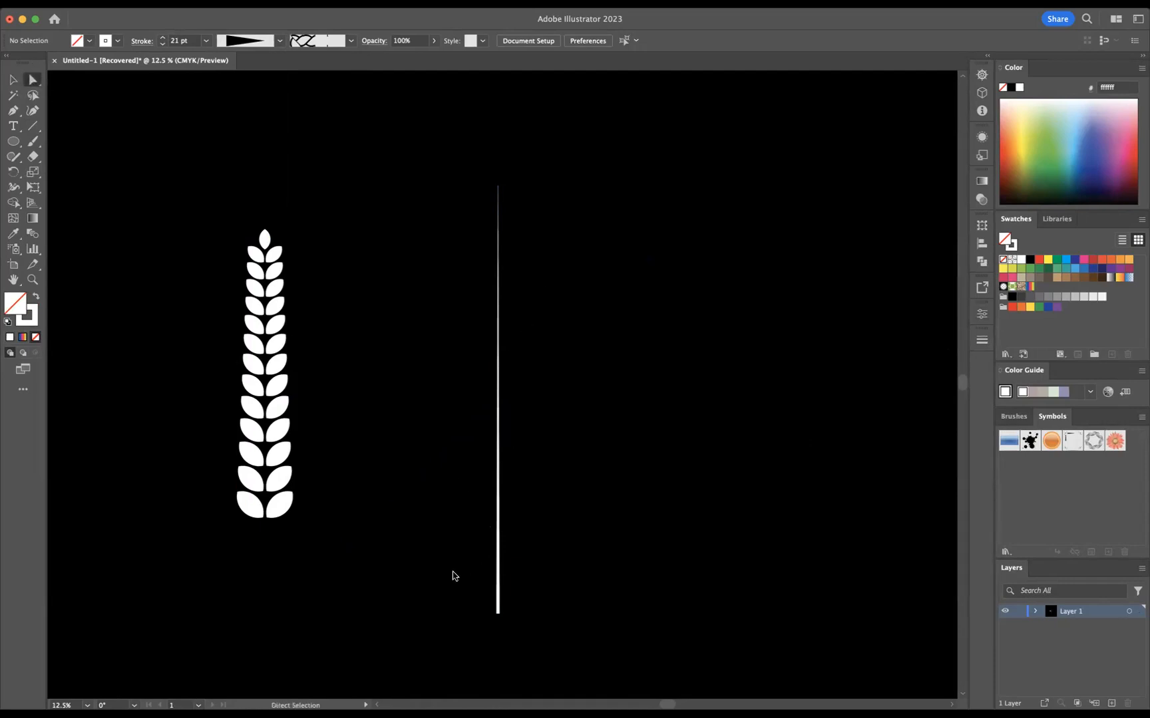
pyautogui.moveTo(453, 573); pyautogui.dragTo(620, 695)
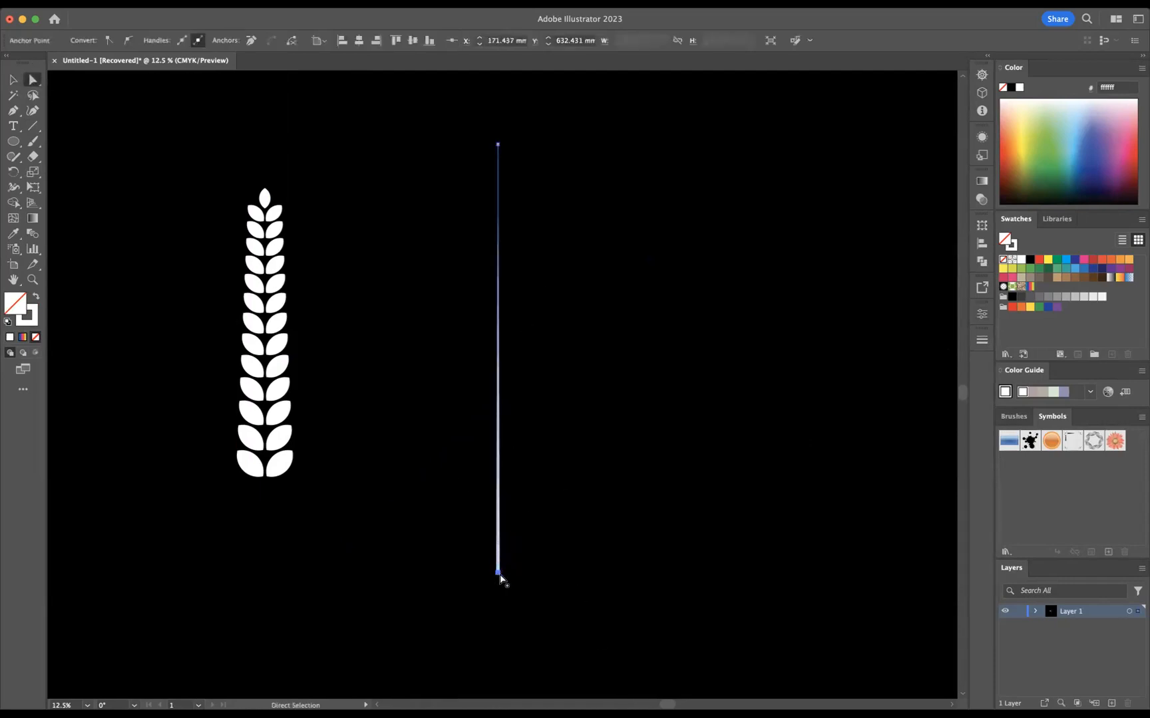
pyautogui.moveTo(500, 577); pyautogui.dragTo(506, 486)
# - Move the tapered line onto the centre of the leaf column as a stem extending below the lowest leaves
pyautogui.click(13, 79)
pyautogui.click(498, 279)
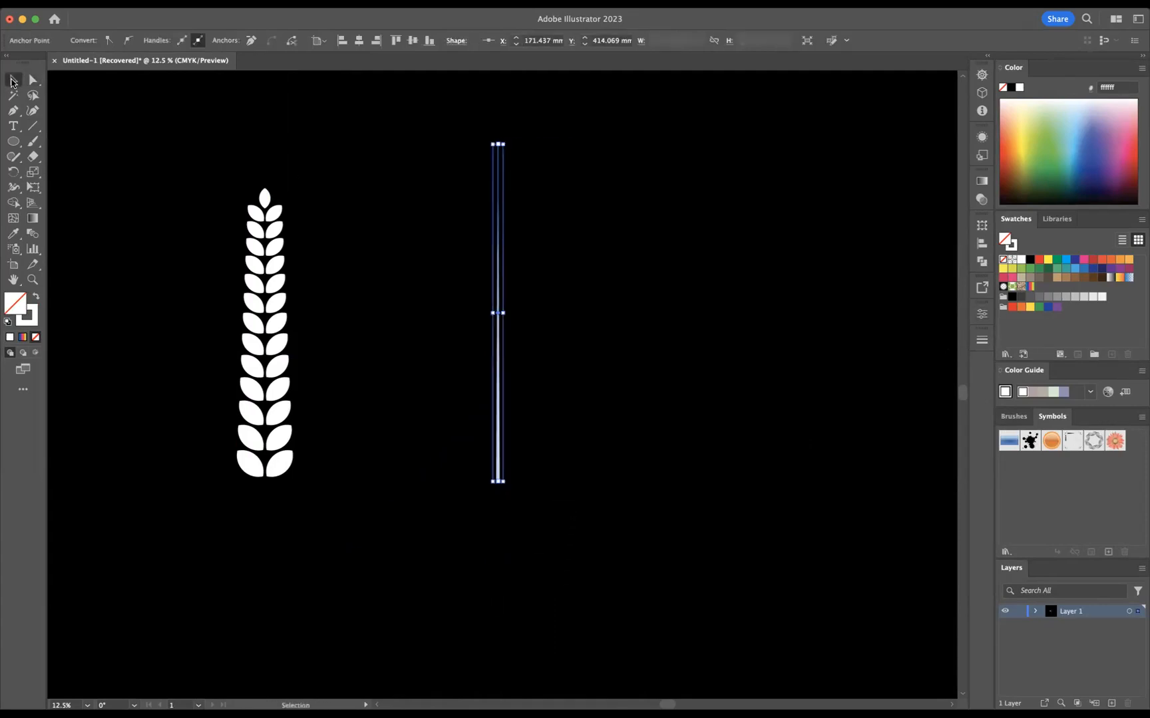
pyautogui.moveTo(500, 269); pyautogui.dragTo(266, 341)
pyautogui.click(336, 536)
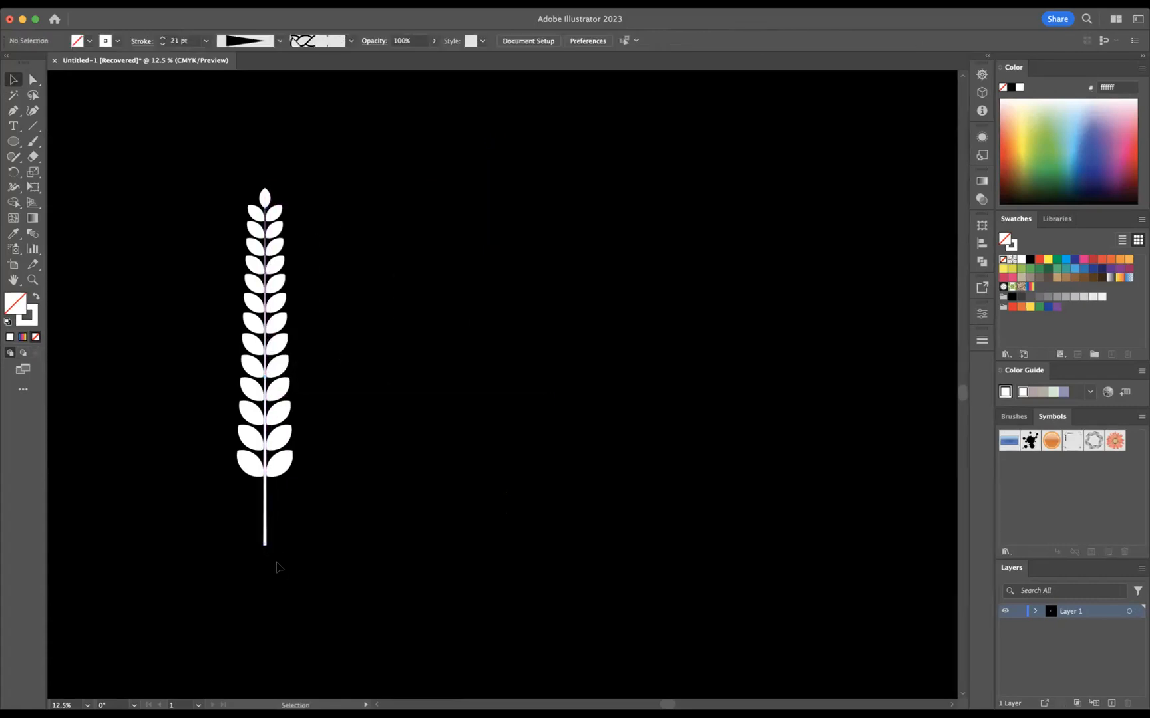
# - Shorten the stem below the leaves by raising its lower anchor point to a Y position of about 512 mm
pyautogui.moveTo(224, 526); pyautogui.dragTo(300, 577)
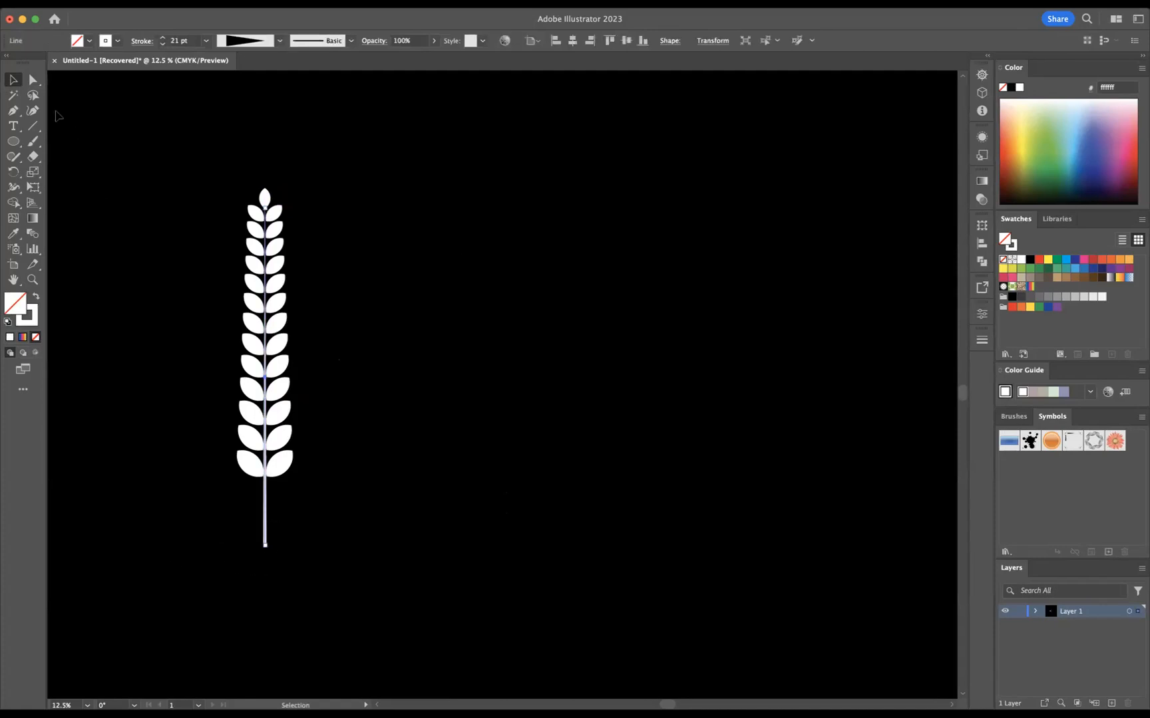
pyautogui.click(33, 80)
pyautogui.click(165, 527)
pyautogui.moveTo(237, 538); pyautogui.dragTo(267, 524)
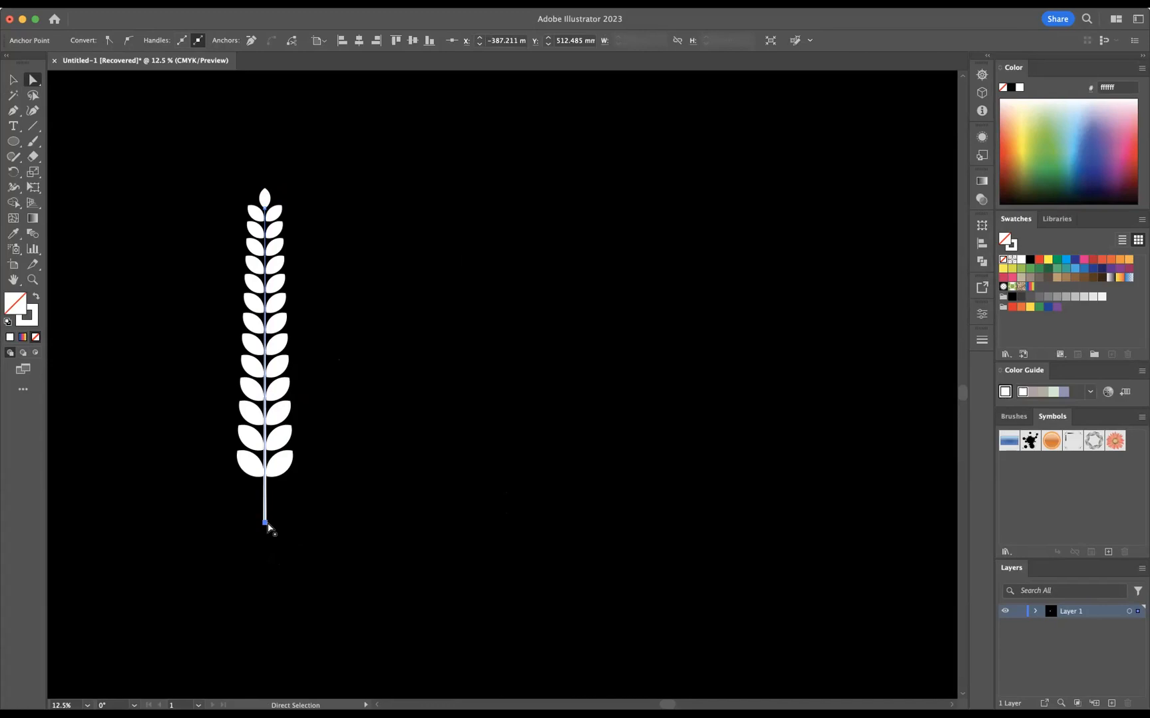
# - Create an Art Brush named Art Brush 1 from the whole leaf branch, with 100% fixed width and Stretch to Fit Stroke Length
pyautogui.click(13, 80)
pyautogui.click(203, 171)
pyautogui.moveTo(203, 167); pyautogui.dragTo(348, 576)
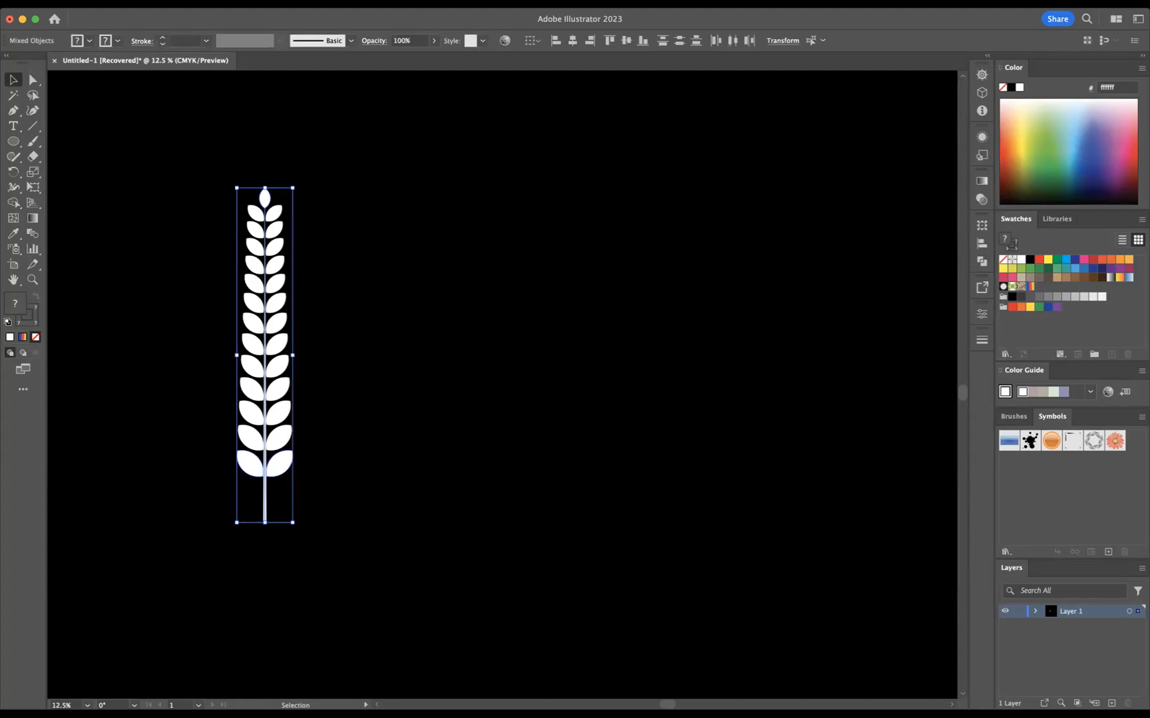
pyautogui.click(374, 4)
pyautogui.click(412, 267)
pyautogui.click(1111, 553)
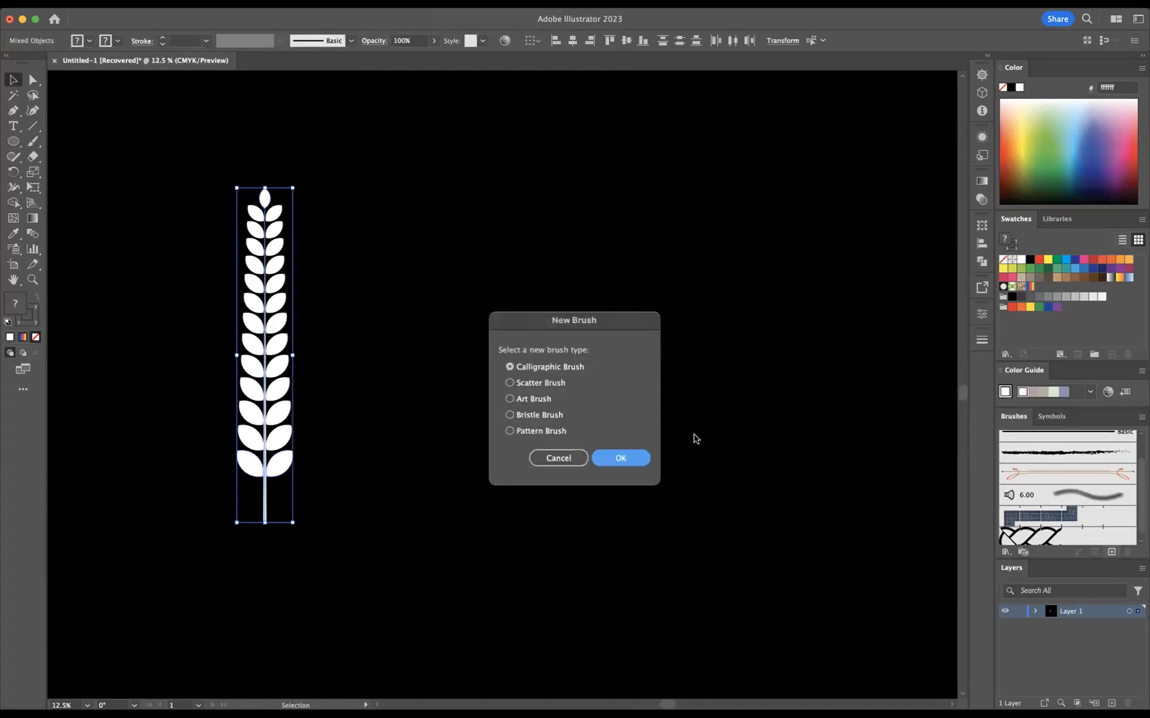
pyautogui.click(512, 399)
pyautogui.click(620, 461)
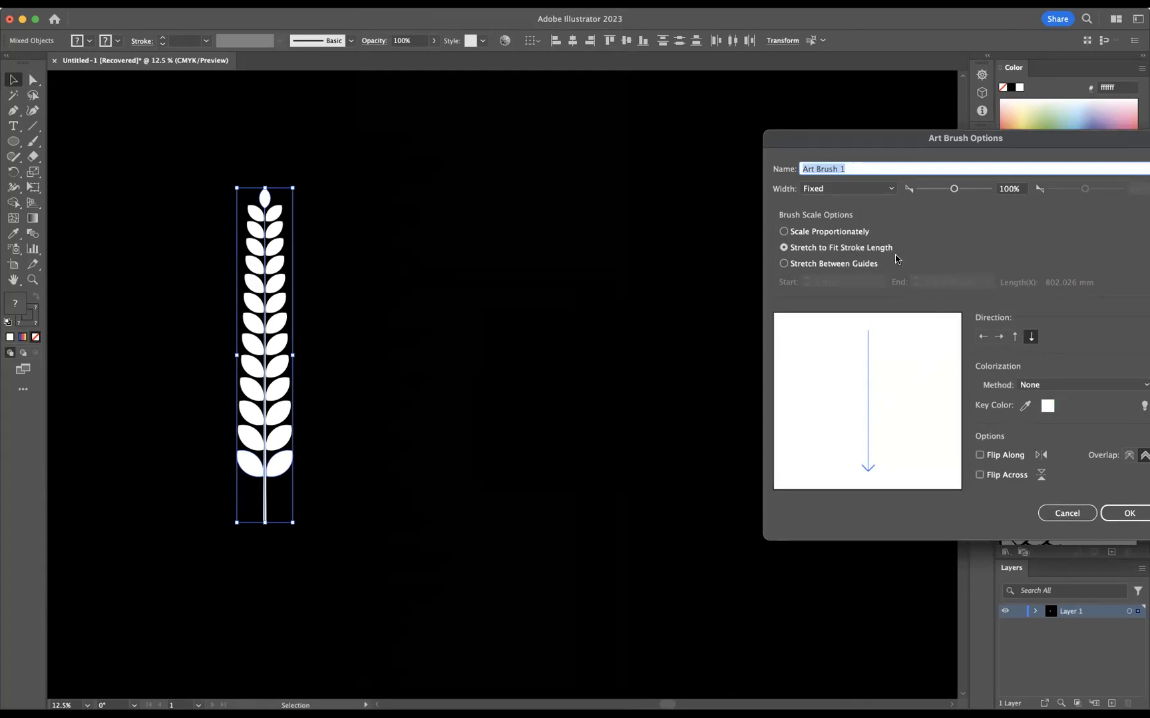
pyautogui.click(1128, 514)
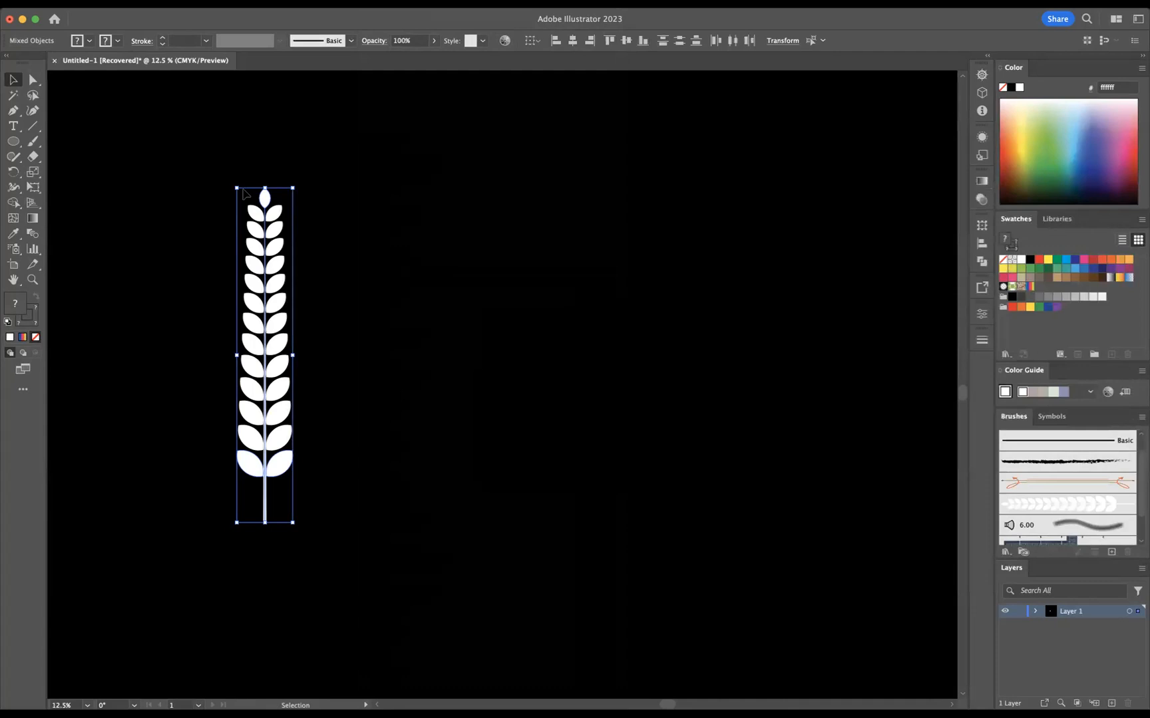
# - Delete the original leaf branch and draw an unfilled circle about 960 mm in diameter with a white stroke
pyautogui.press('Delete')
pyautogui.click(15, 141)
pyautogui.moveTo(274, 183); pyautogui.dragTo(674, 508)
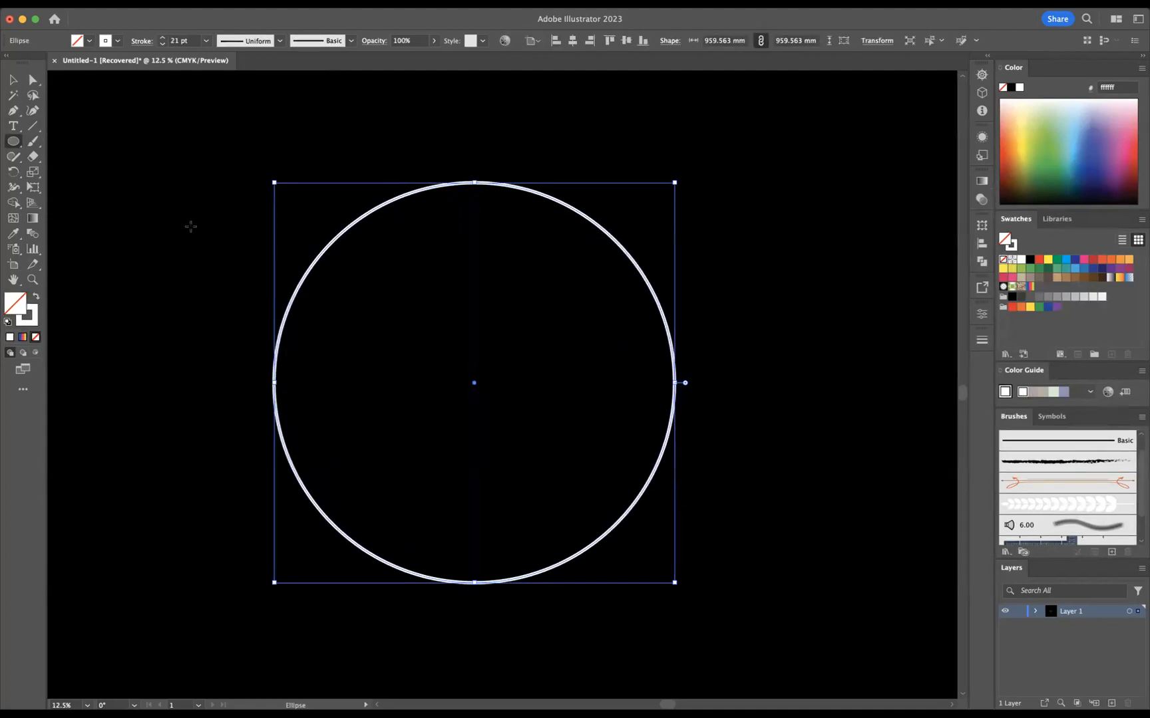
# - Delete the circle's right anchor point and apply the new leaf art brush to the remaining half circle
pyautogui.click(33, 79)
pyautogui.moveTo(589, 326); pyautogui.dragTo(762, 457)
pyautogui.press('Delete')
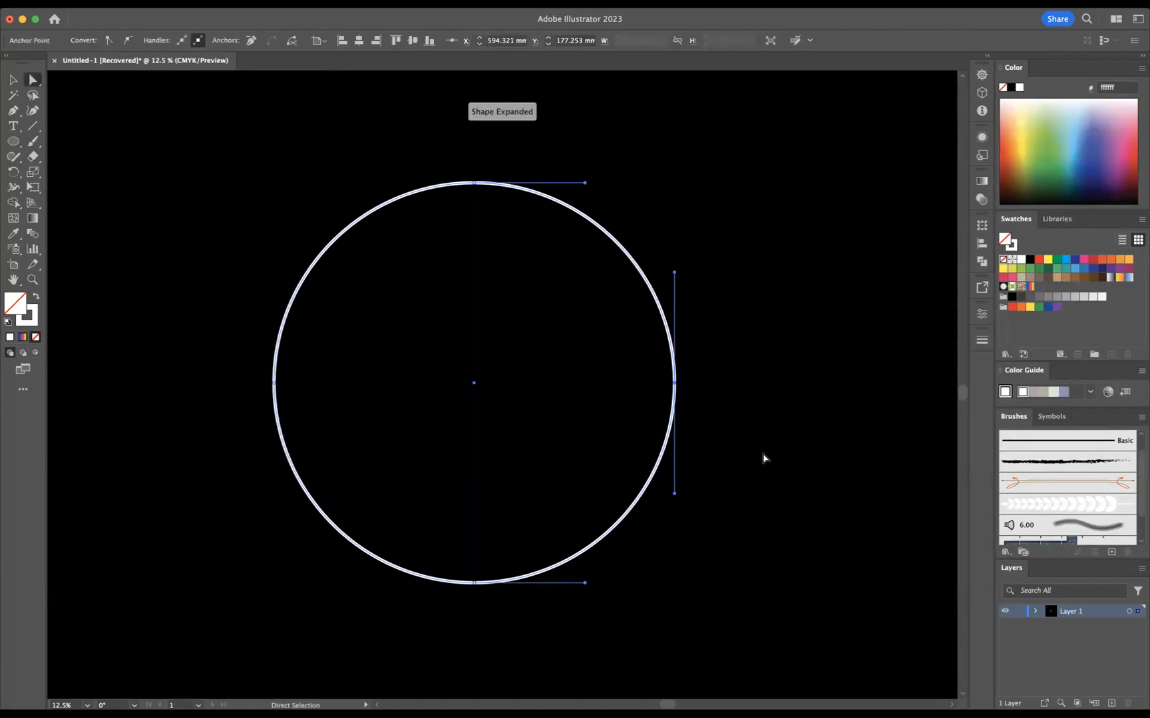
pyautogui.click(1057, 505)
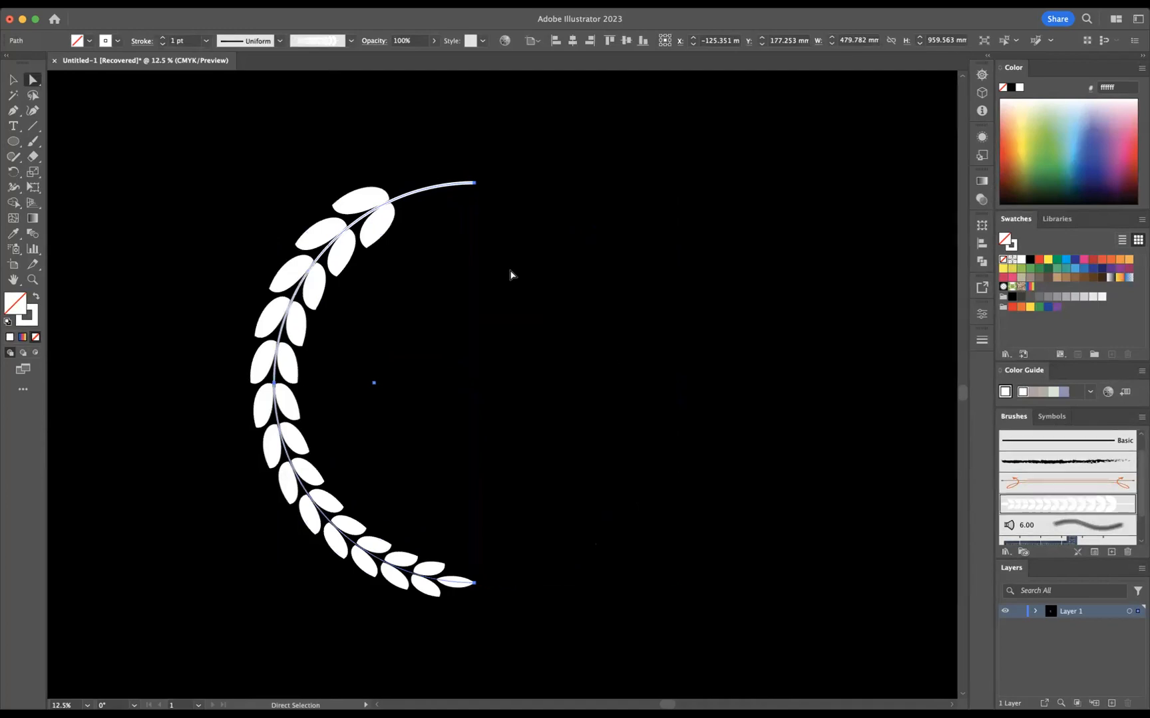
# - Rotate the leafy half circle 180° and place a duplicate of it beside the original at the same height
pyautogui.click(13, 80)
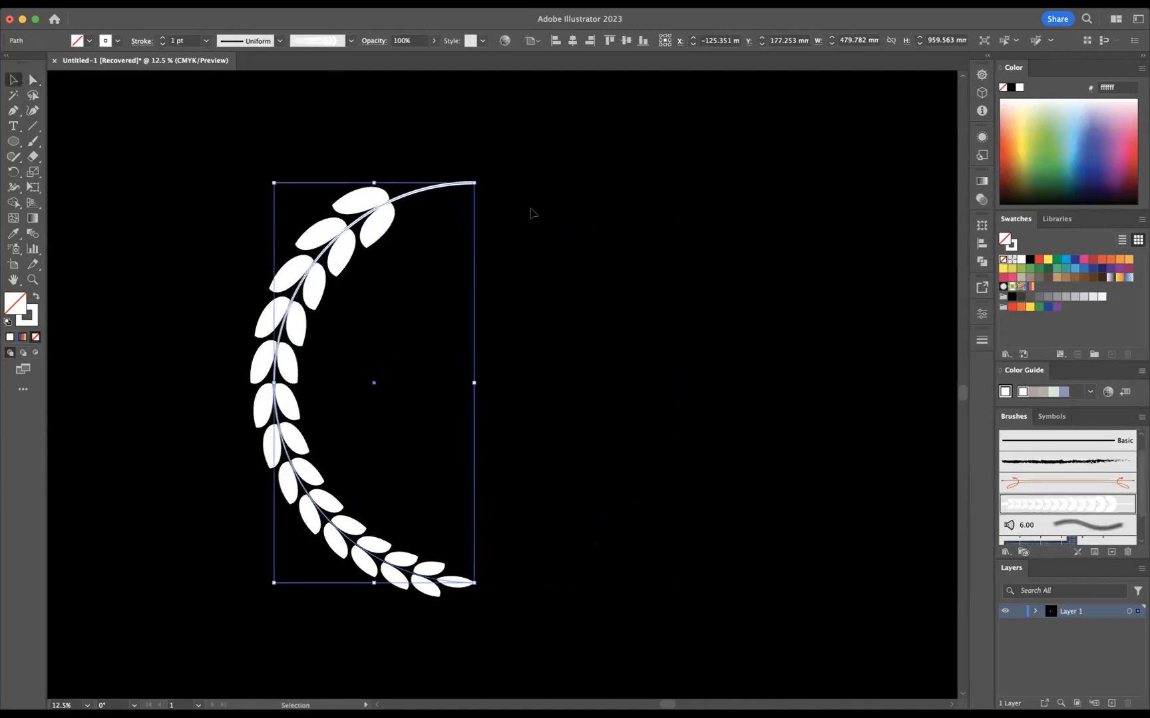
pyautogui.moveTo(480, 179); pyautogui.dragTo(239, 623)
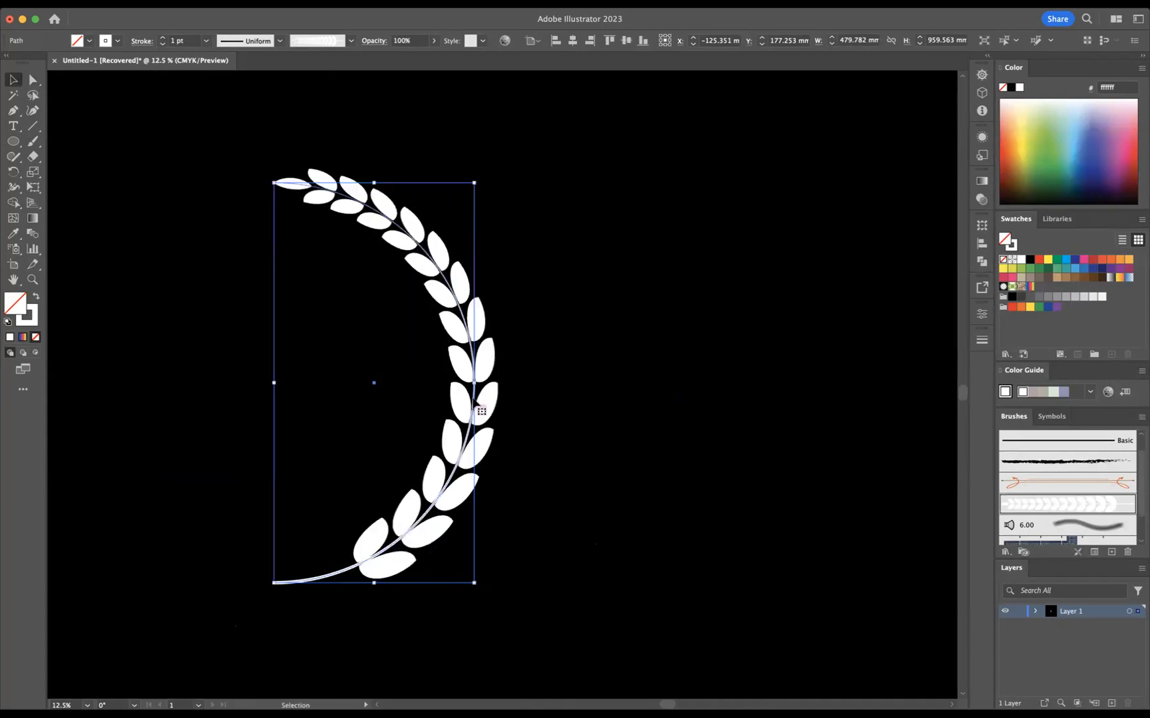
pyautogui.moveTo(481, 410); pyautogui.dragTo(433, 383)
pyautogui.click(346, 359)
pyautogui.moveTo(246, 168); pyautogui.dragTo(440, 599)
# - Reflect the left leaf branch across the vertical axis so it mirrors the right one
pyautogui.rightClick(442, 378)
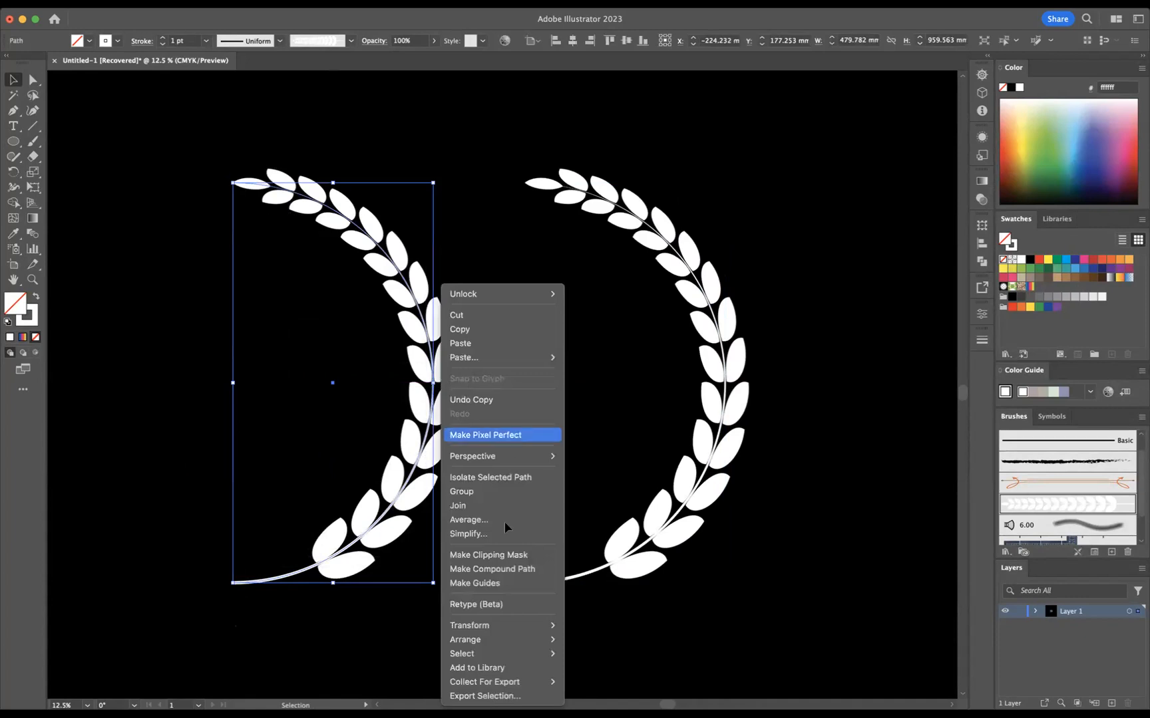
pyautogui.moveTo(492, 626)
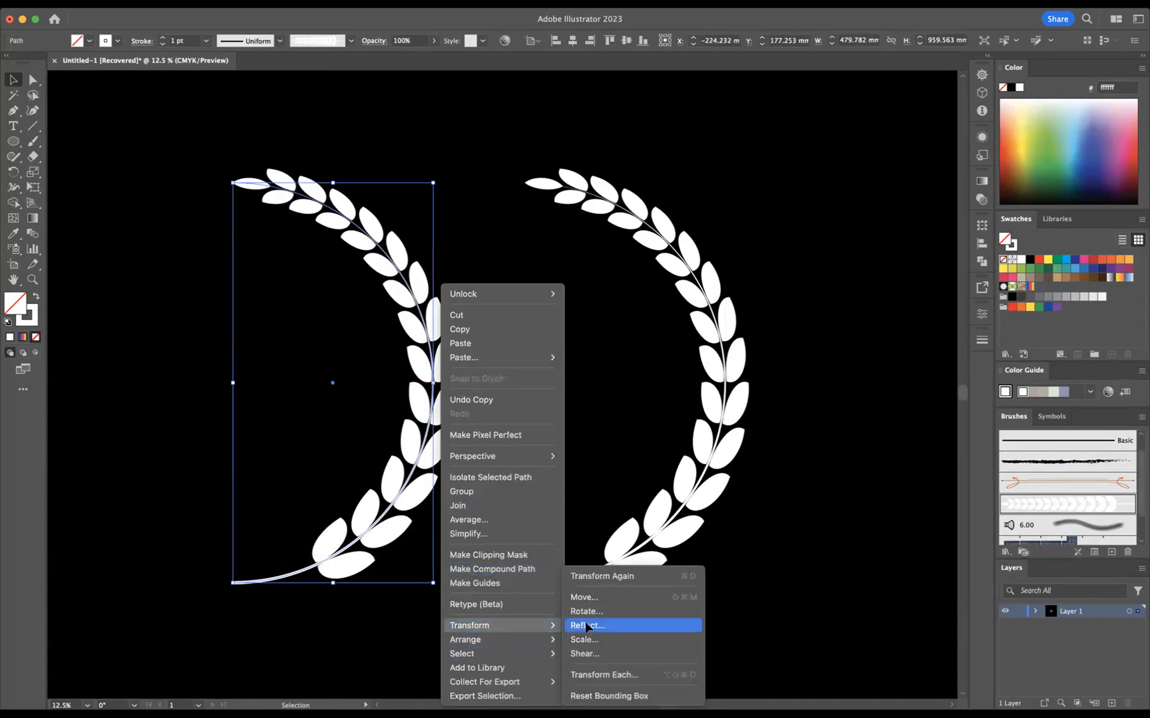
pyautogui.click(587, 626)
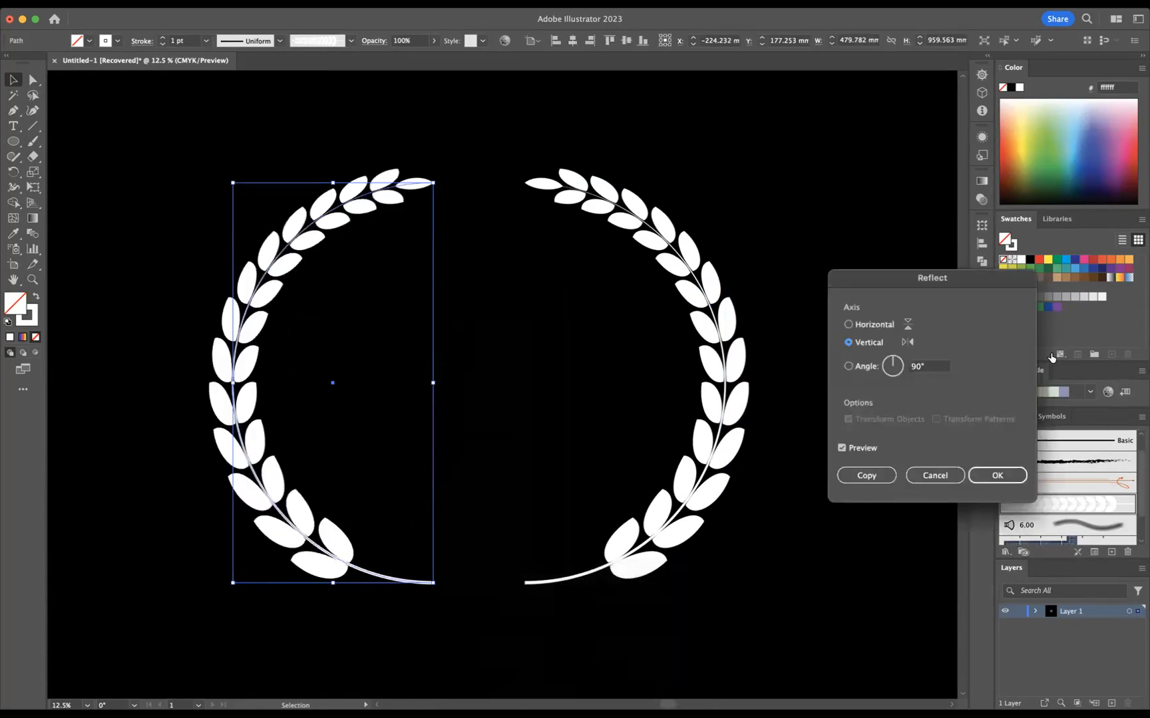
pyautogui.click(996, 476)
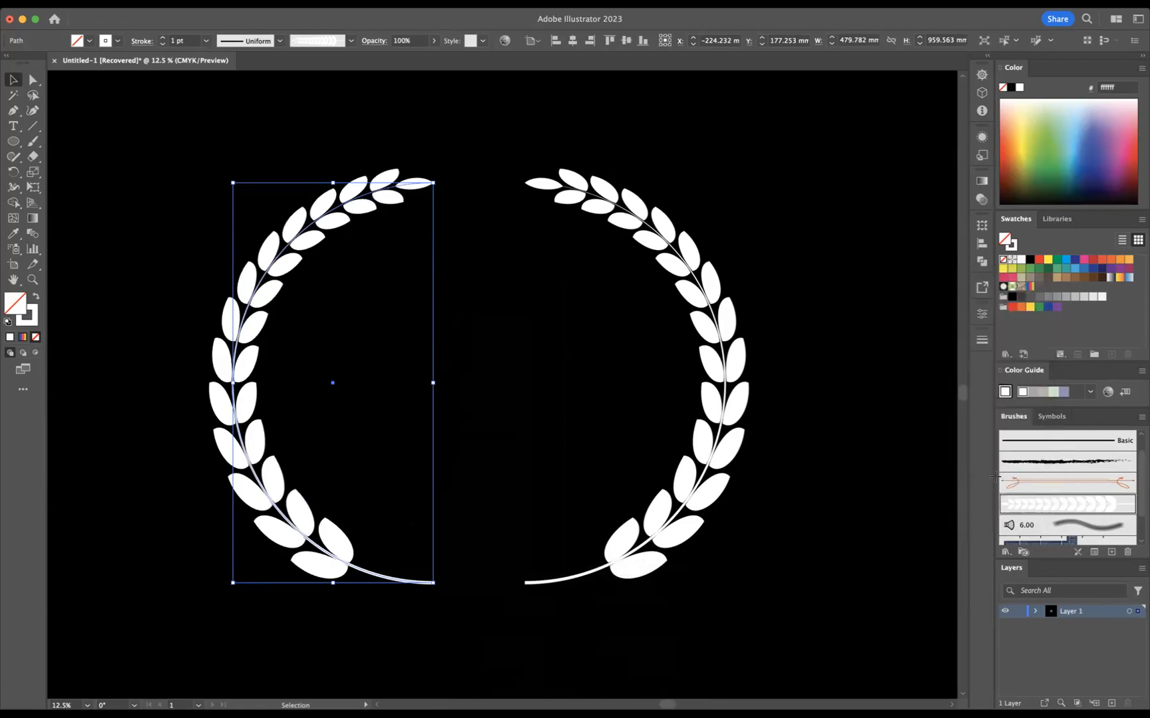
# - Move the left branch closer to the right one, leaving a small gap, and display the wreath in full-screen mode
pyautogui.moveTo(269, 487); pyautogui.dragTo(319, 488)
pyautogui.click(178, 375)
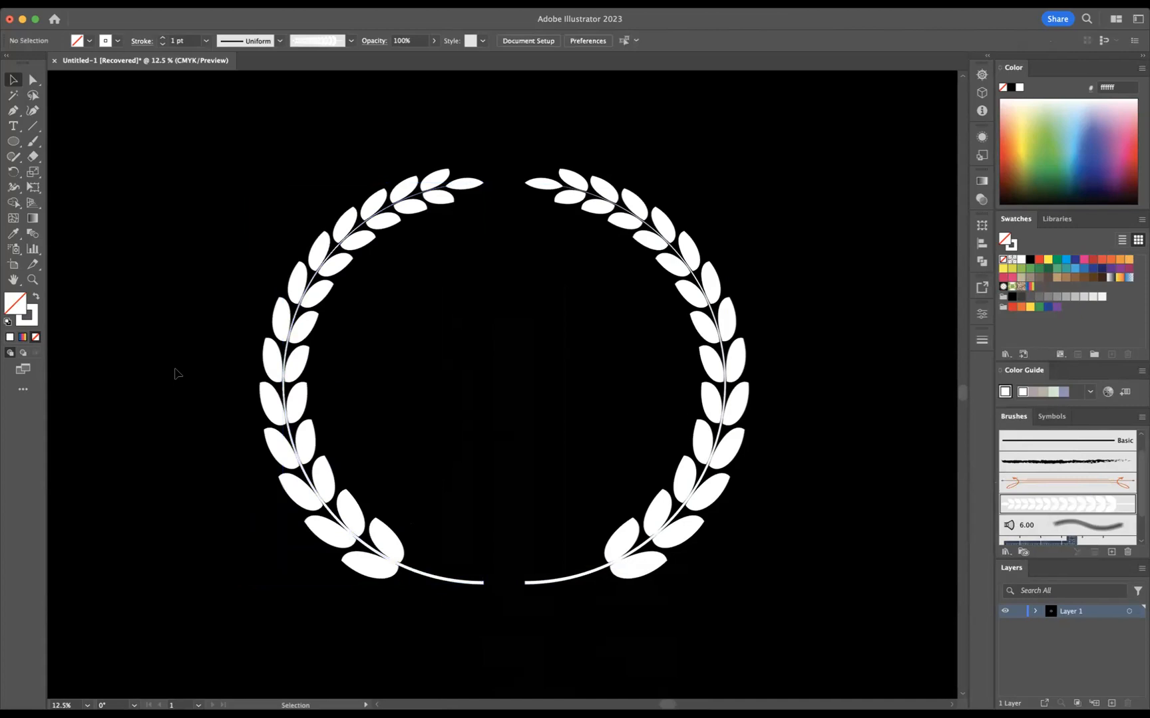
pyautogui.press('f')
pyautogui.press('f')
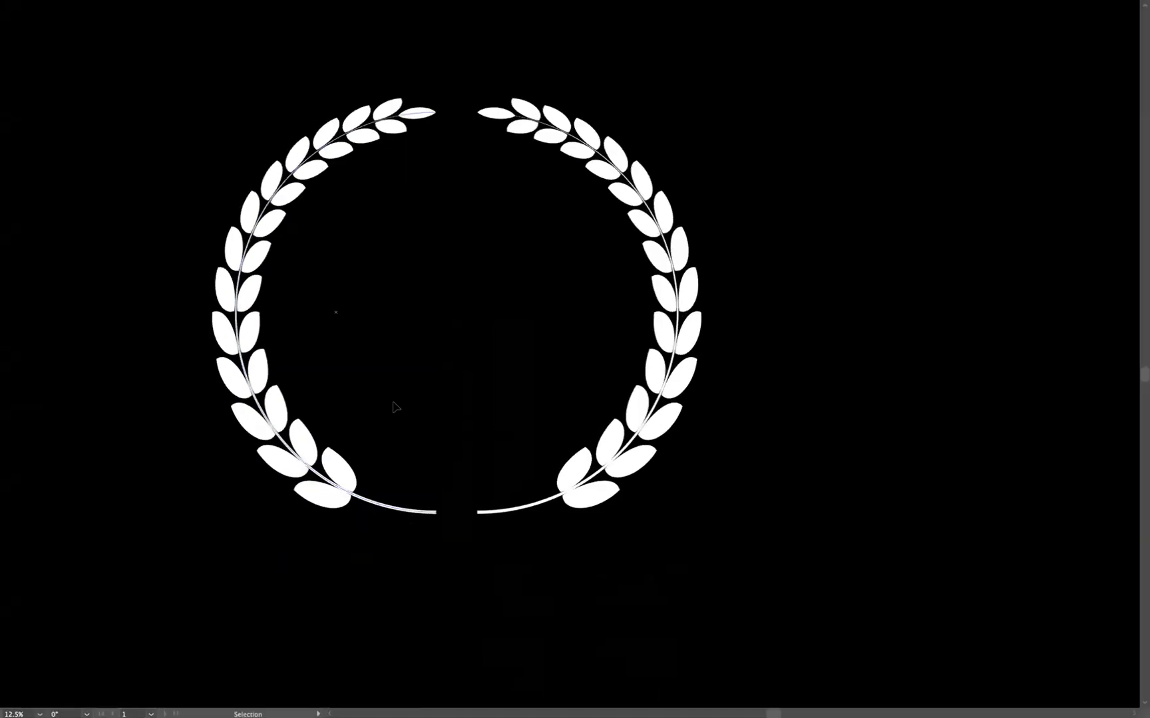